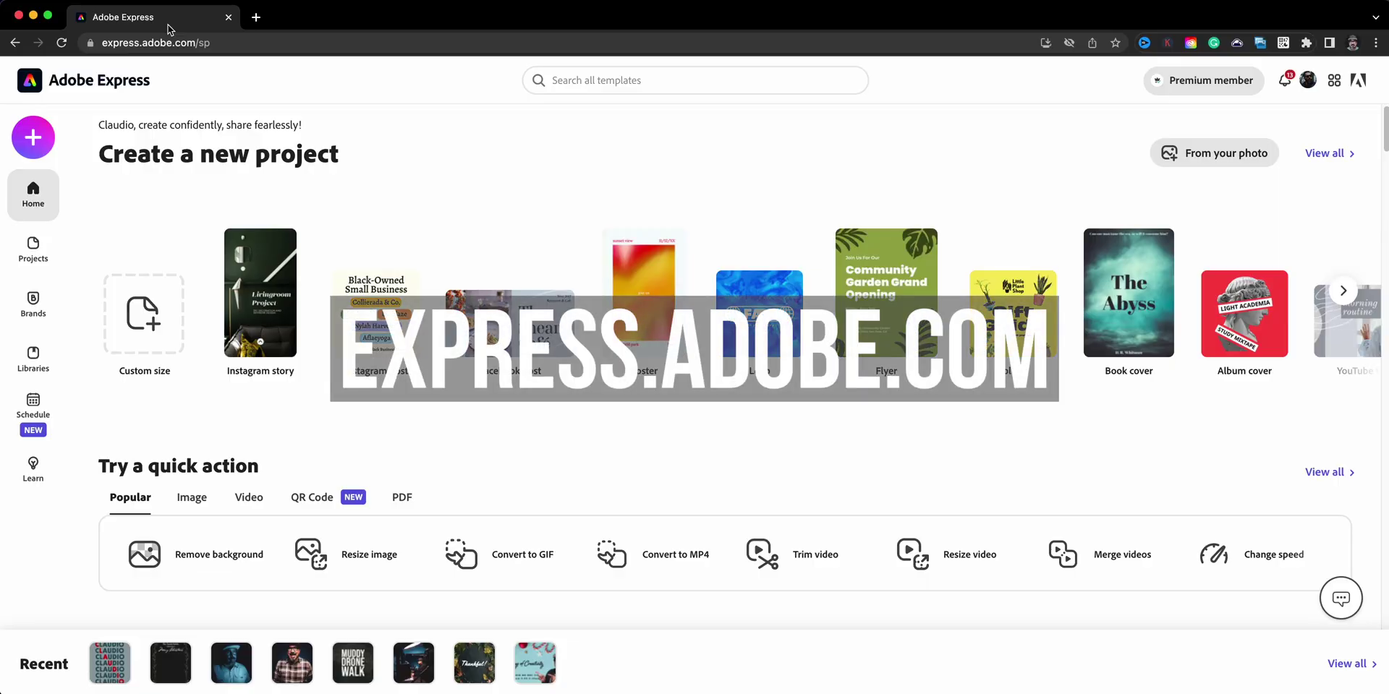
Start a custom-size graphic 15 inches wide, giving a 19.41-inch height
left_click(32, 150)
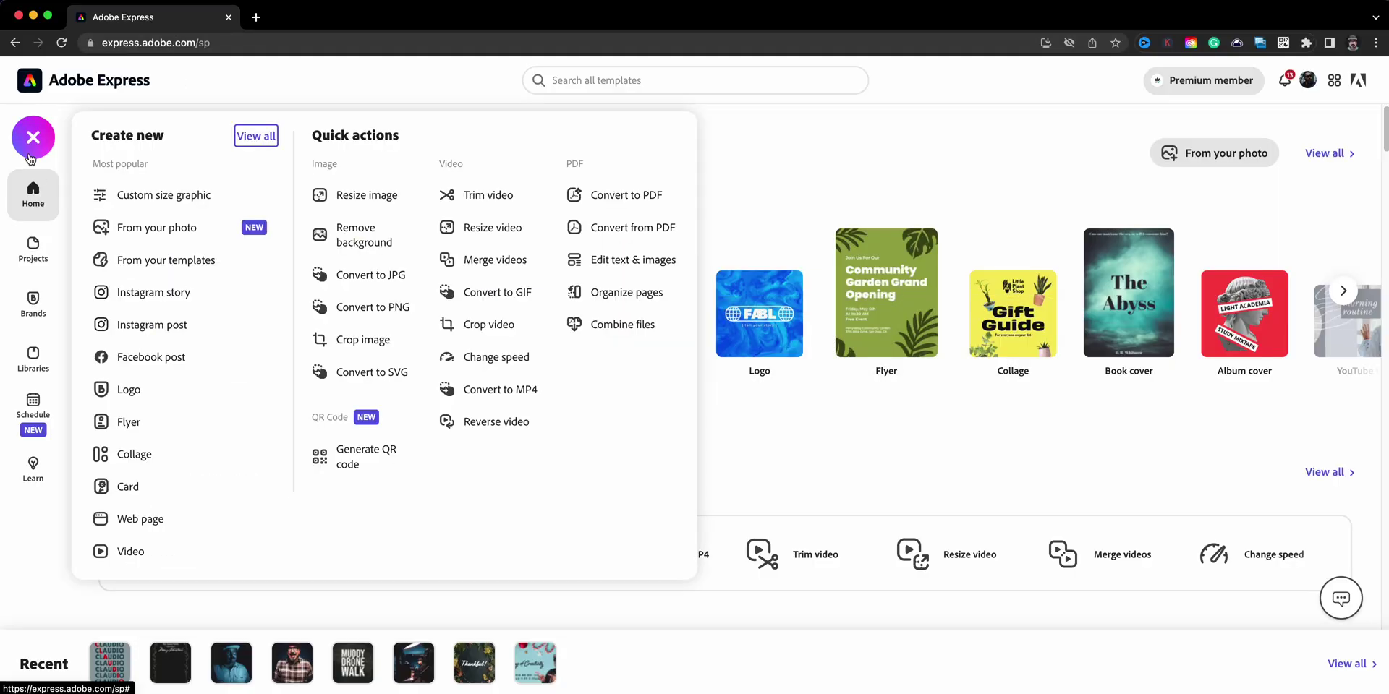
left_click(104, 195)
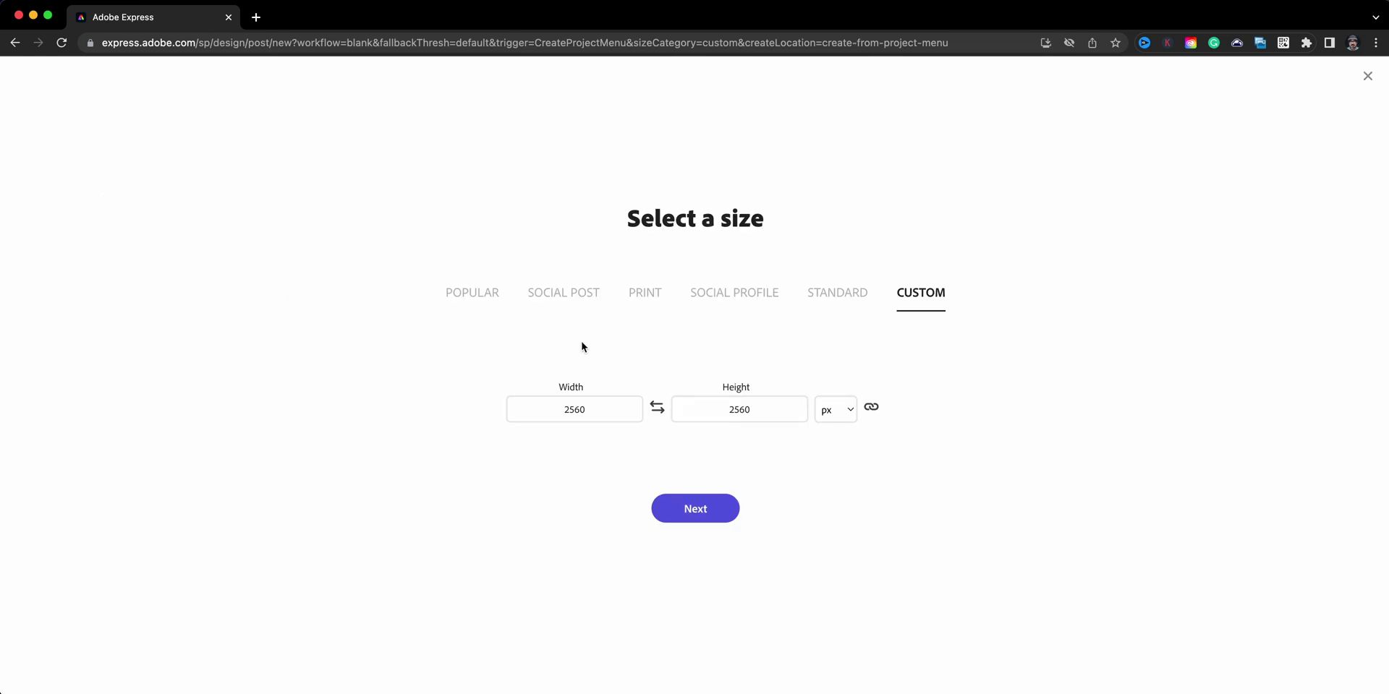
left_click(655, 299)
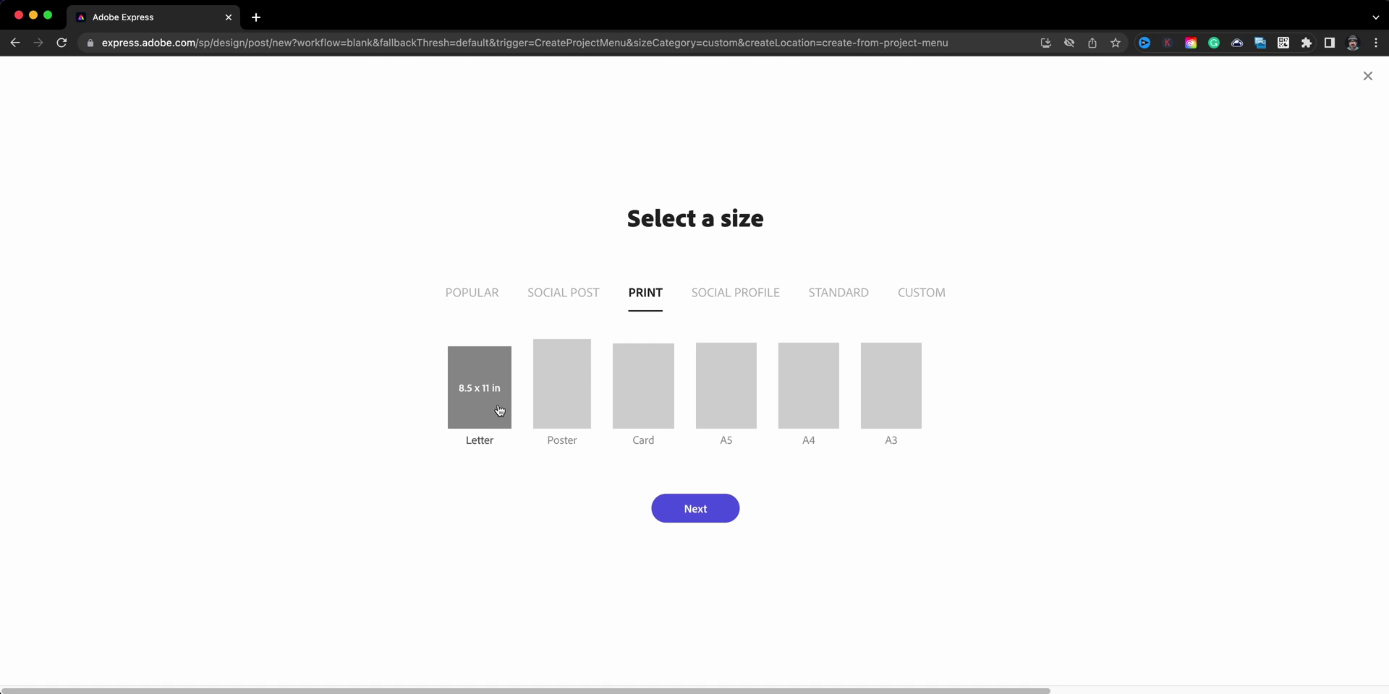
left_click(926, 302)
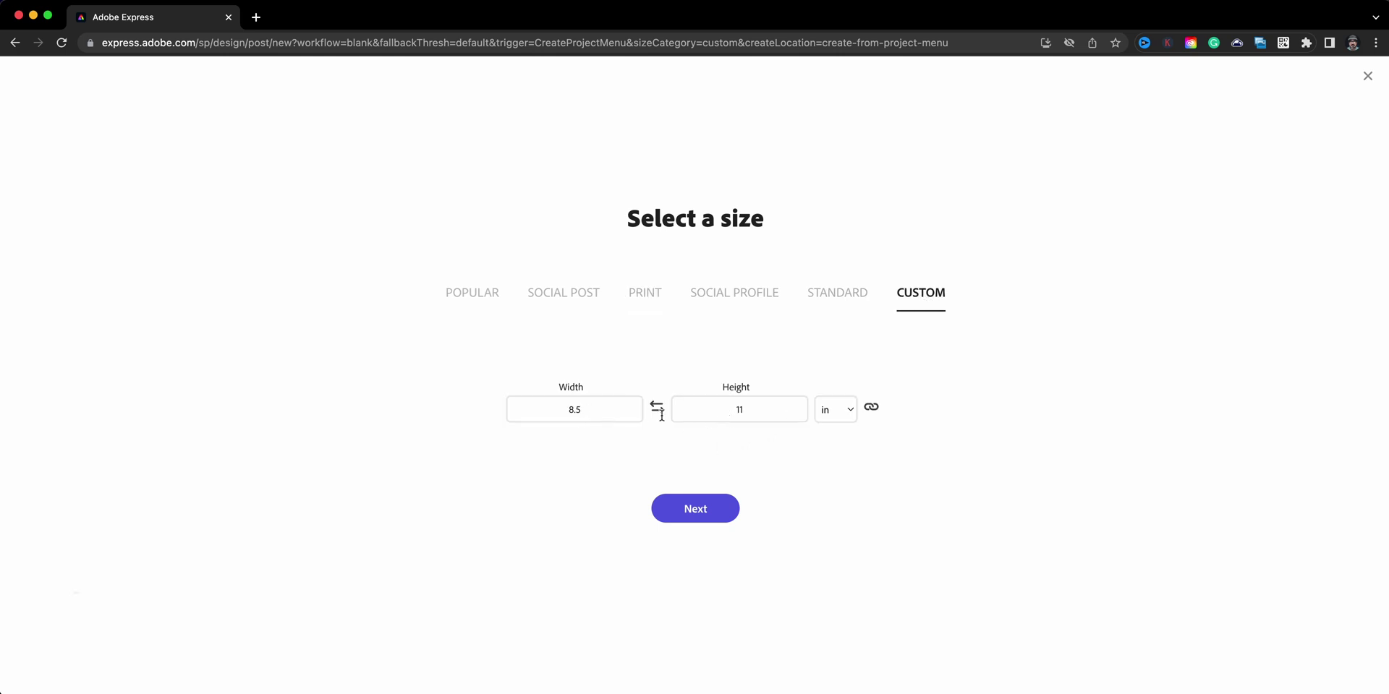
left_click(576, 409)
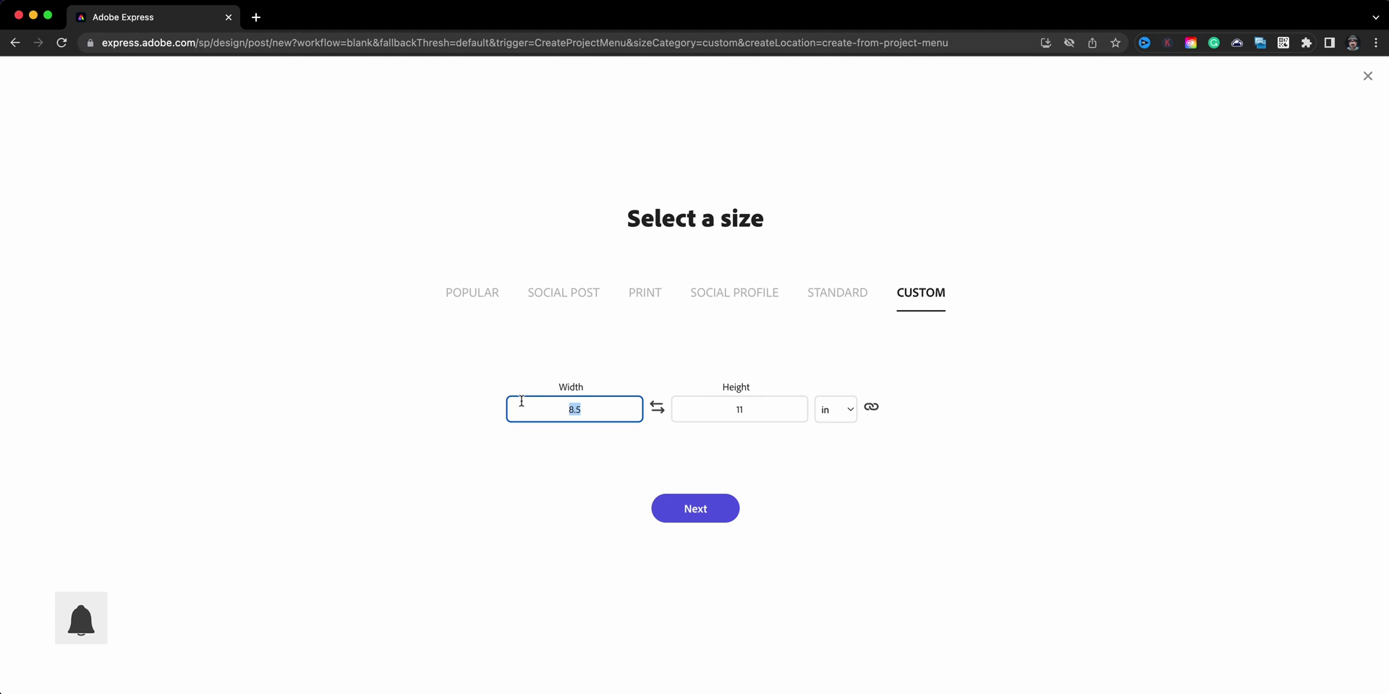
type("15")
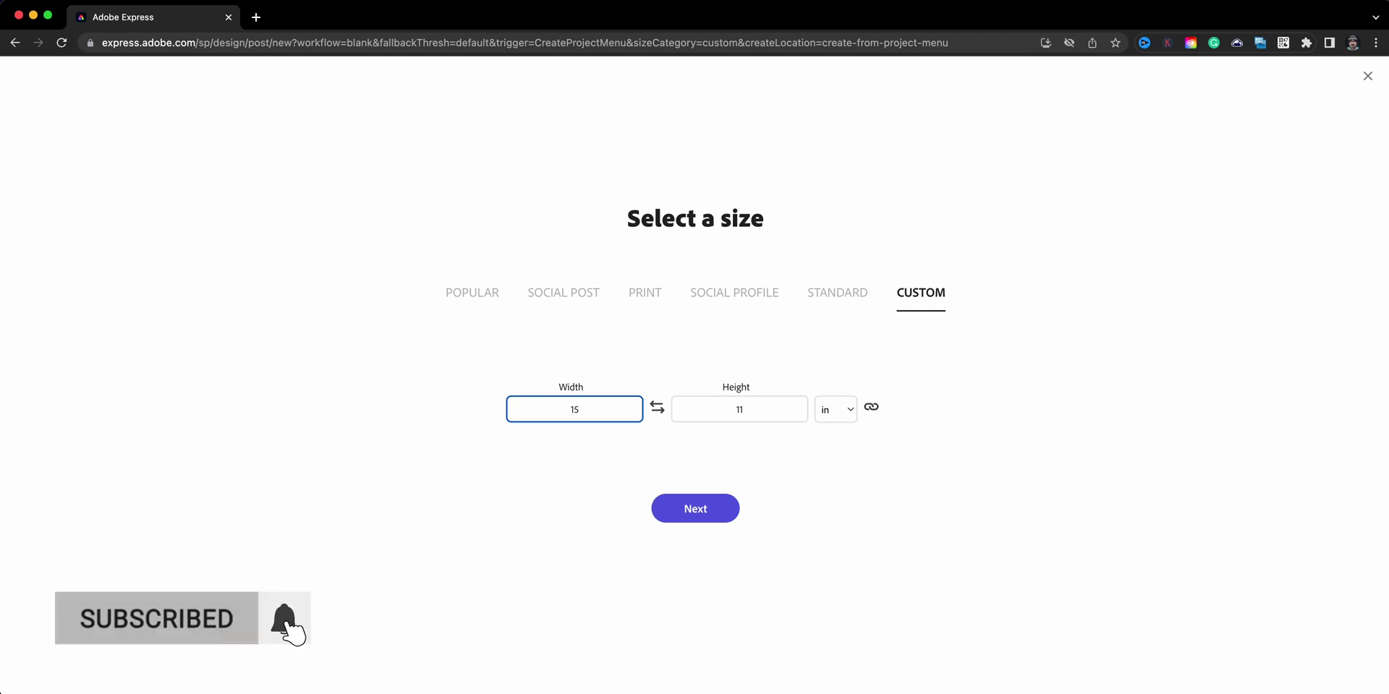
left_click(778, 415)
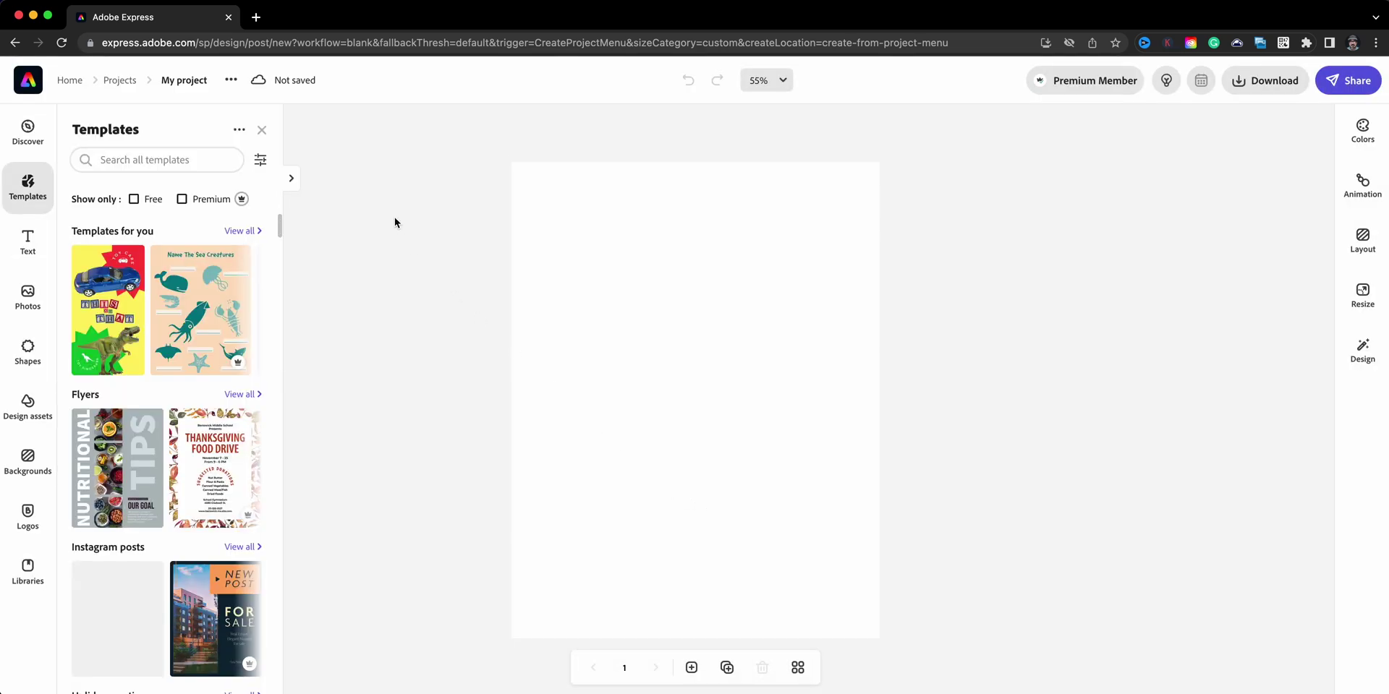
Close the Templates panel and rename the project to NAME-POSTER
left_click(262, 132)
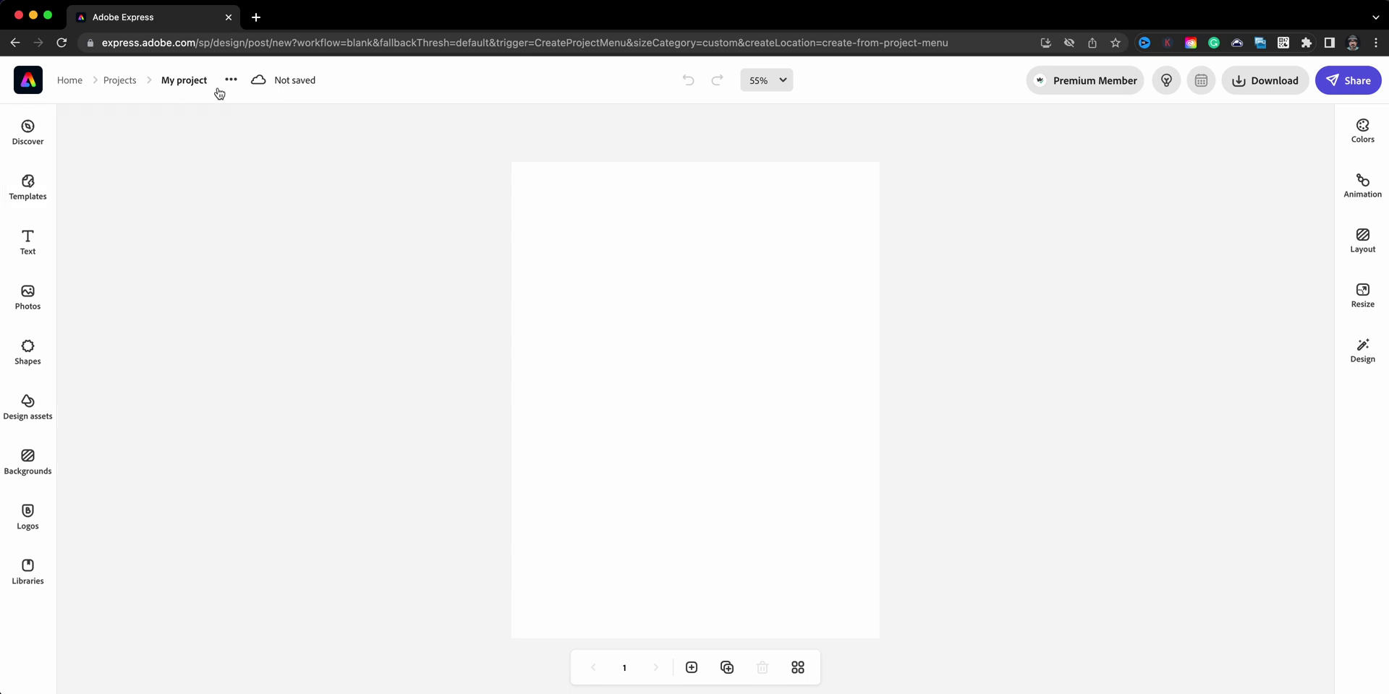
left_click(199, 80)
type("NAM")
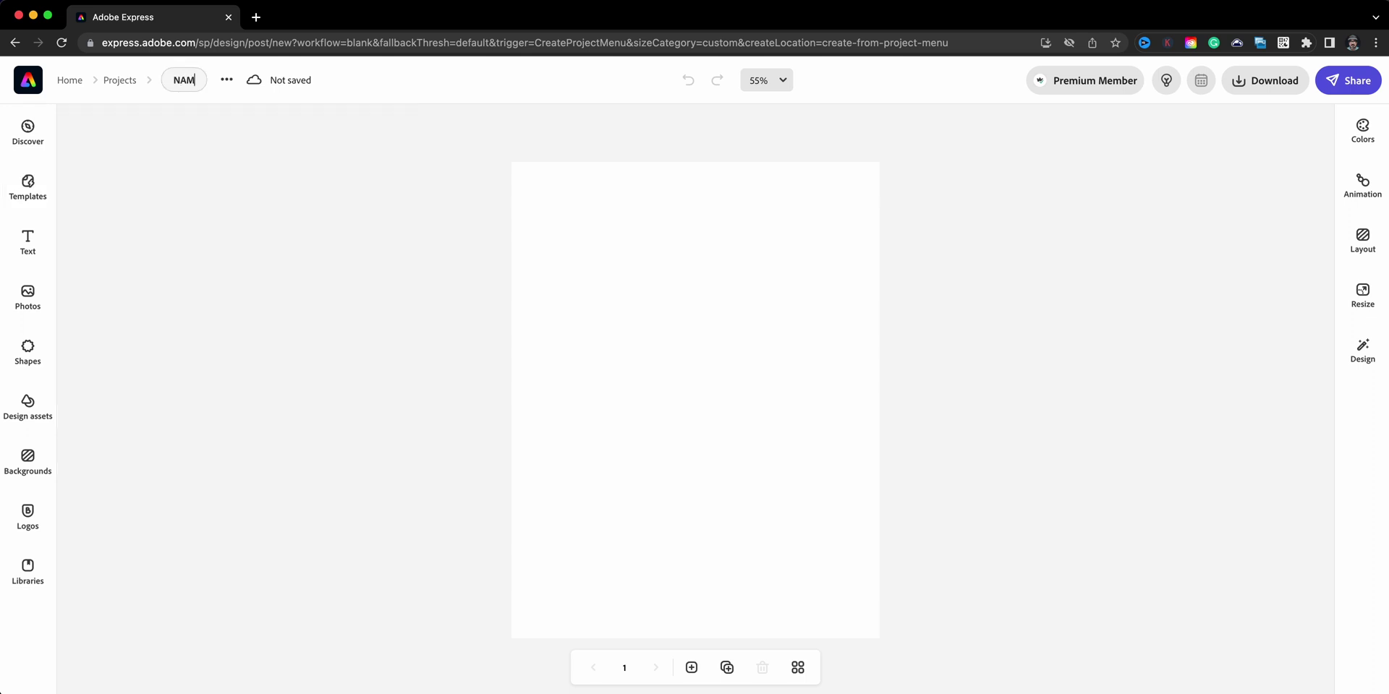
type("E-POSTER")
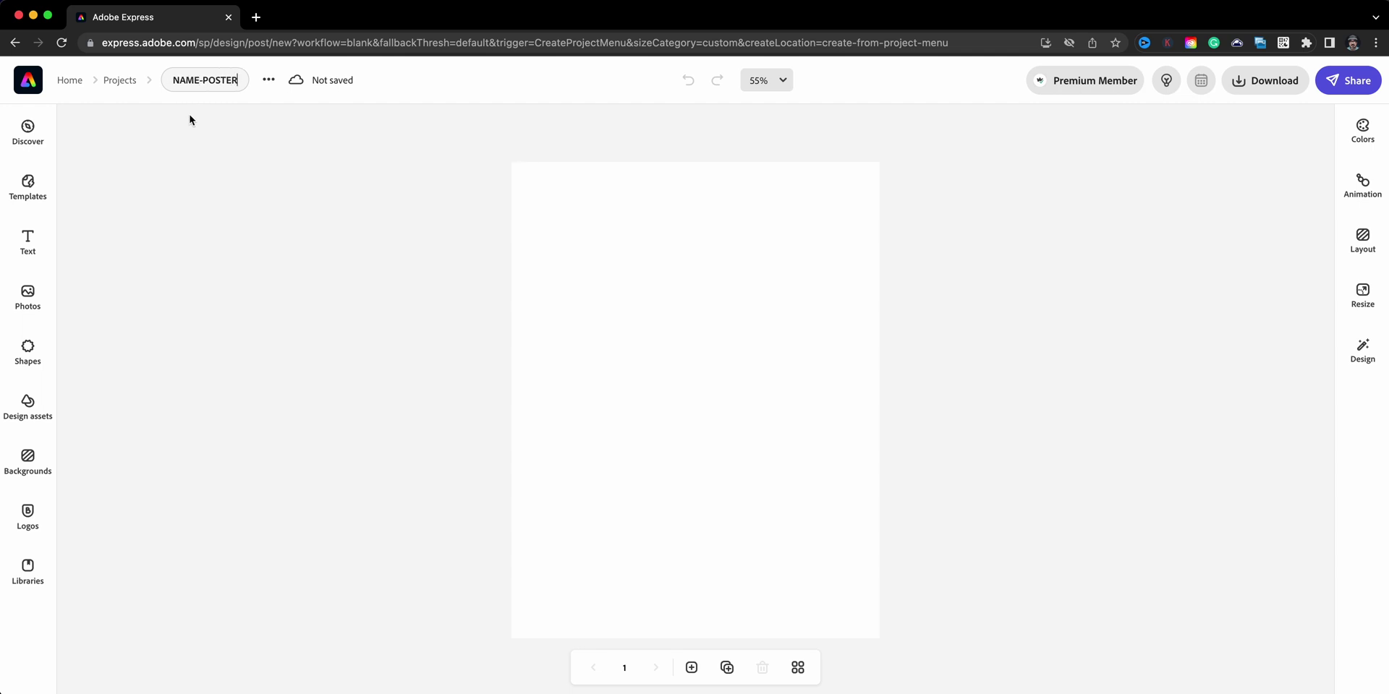
Add a text box and replace its placeholder with the word CLAUDIO
left_click(28, 242)
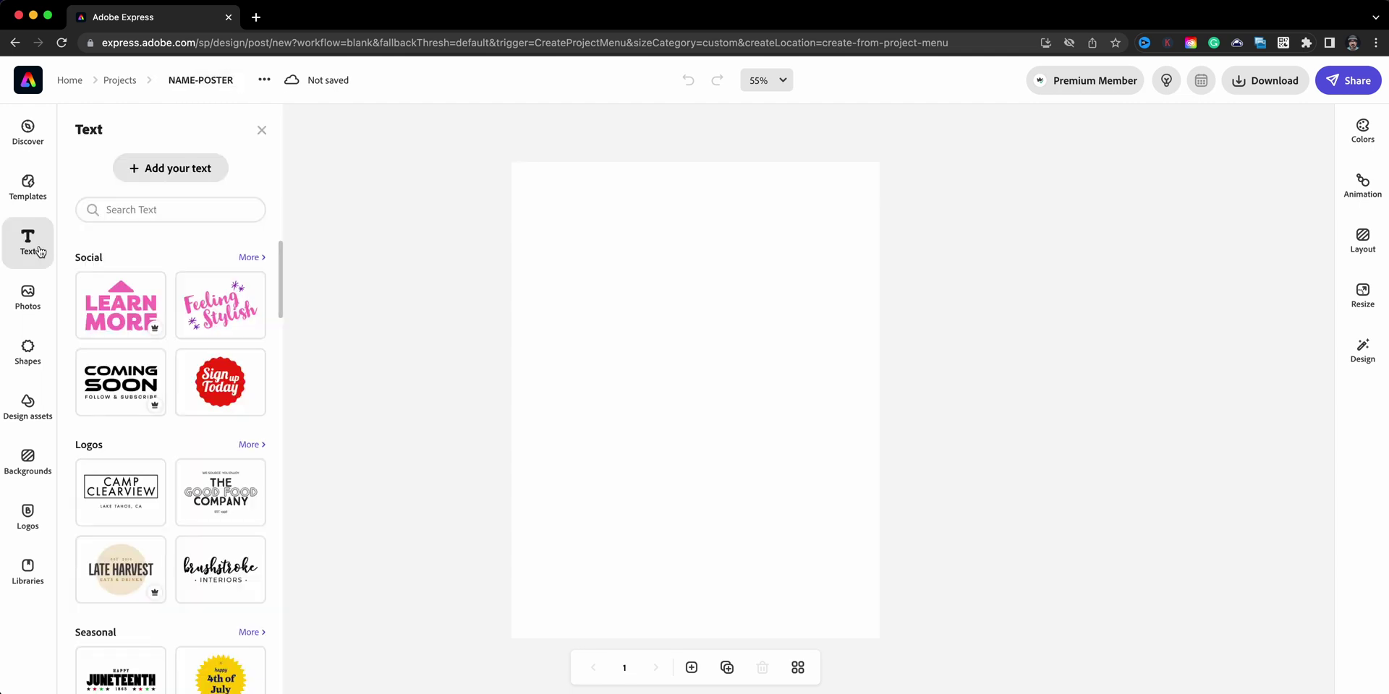
left_click(145, 181)
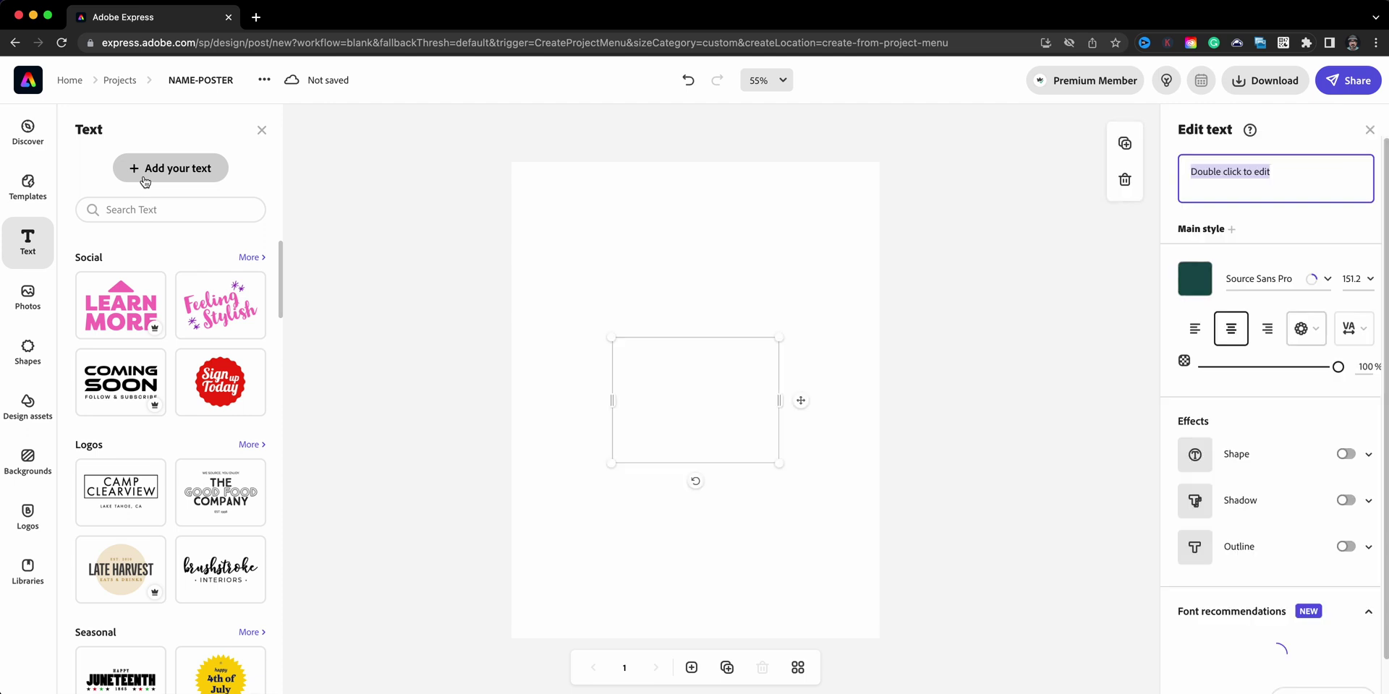
left_click(1299, 168)
left_click_drag(1299, 168, 1233, 156)
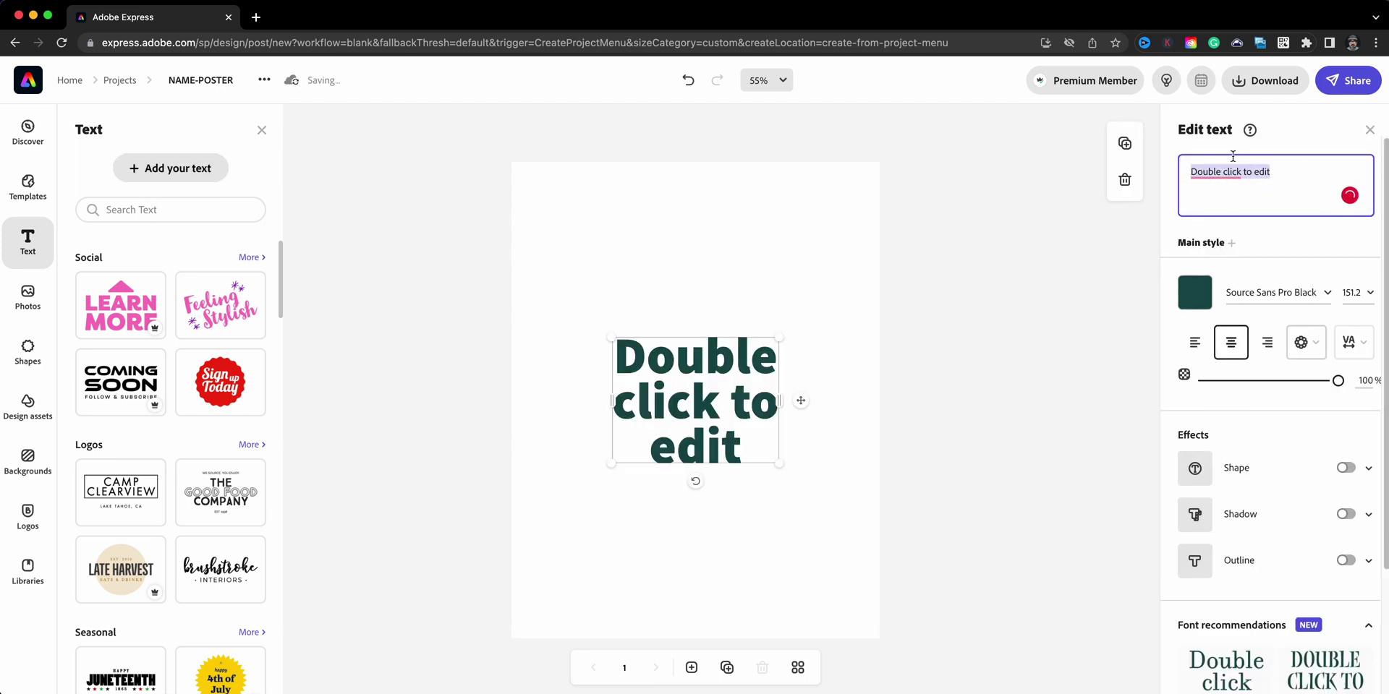
type("CLAUDIO")
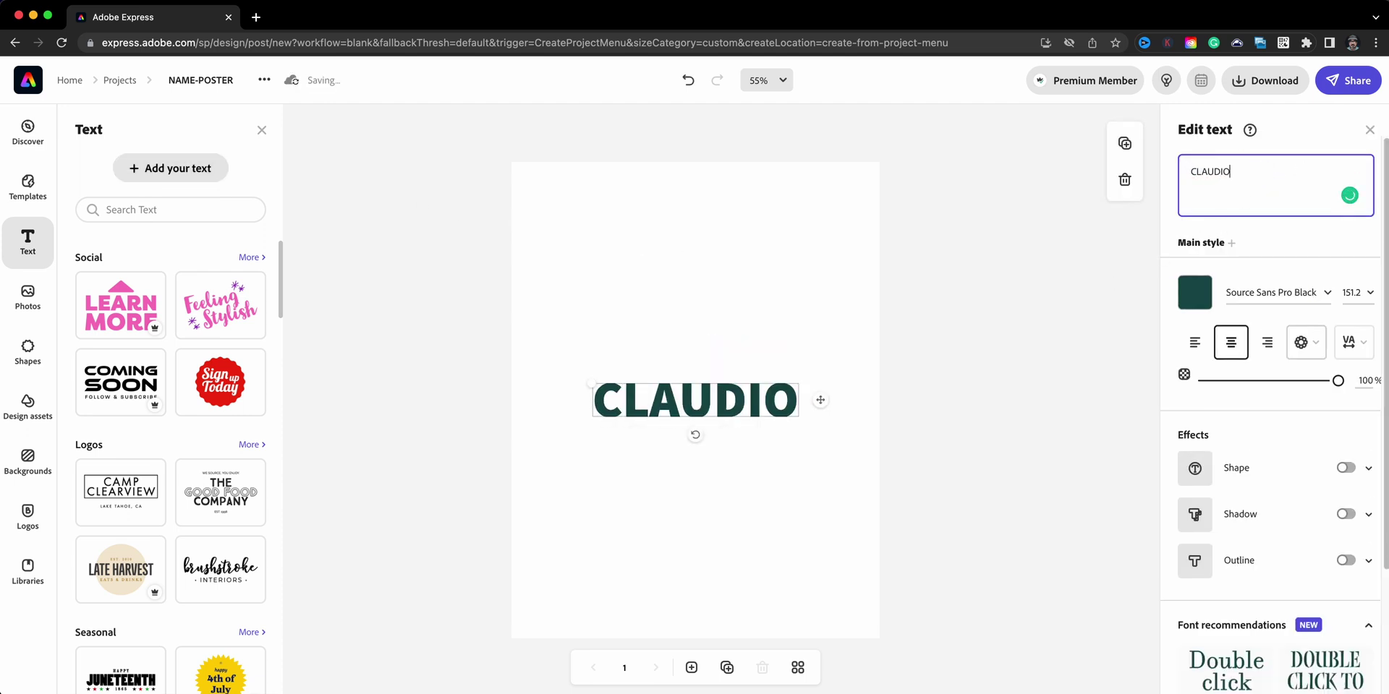
Check that the CLAUDIO text colour is dark green #174C4F
left_click(261, 129)
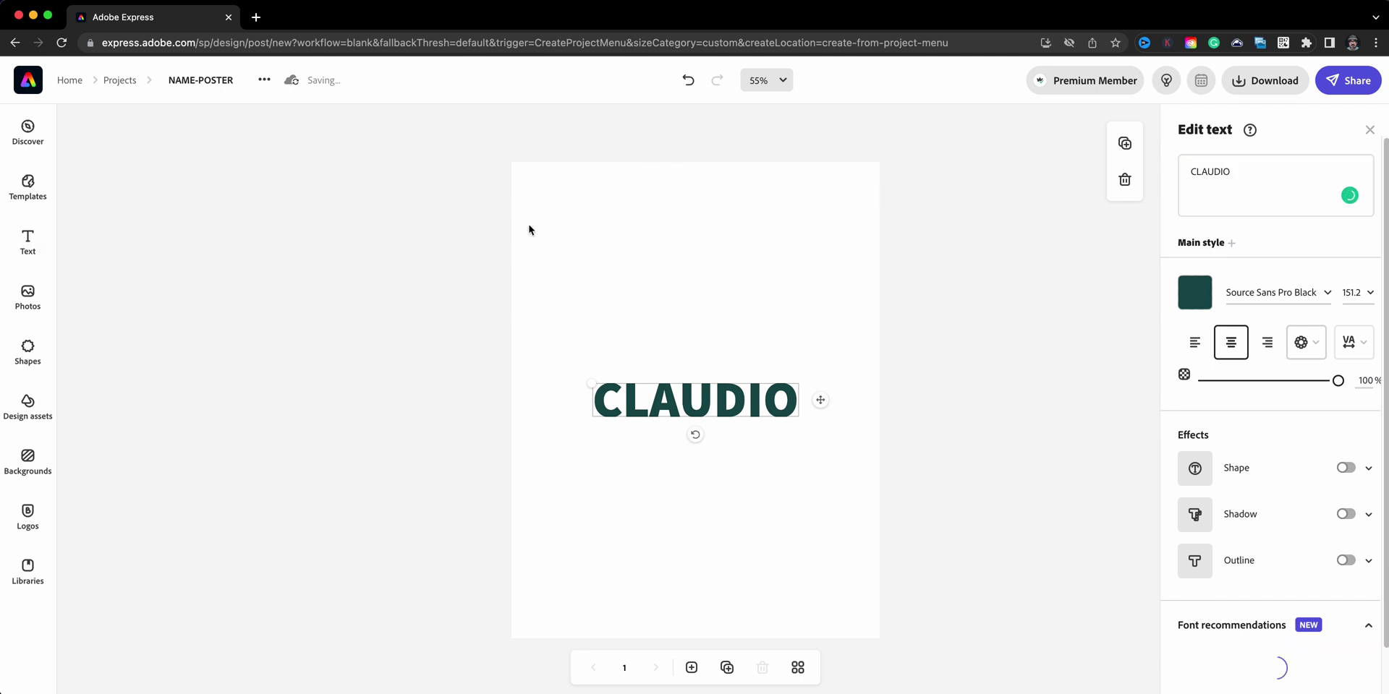
left_click(1204, 288)
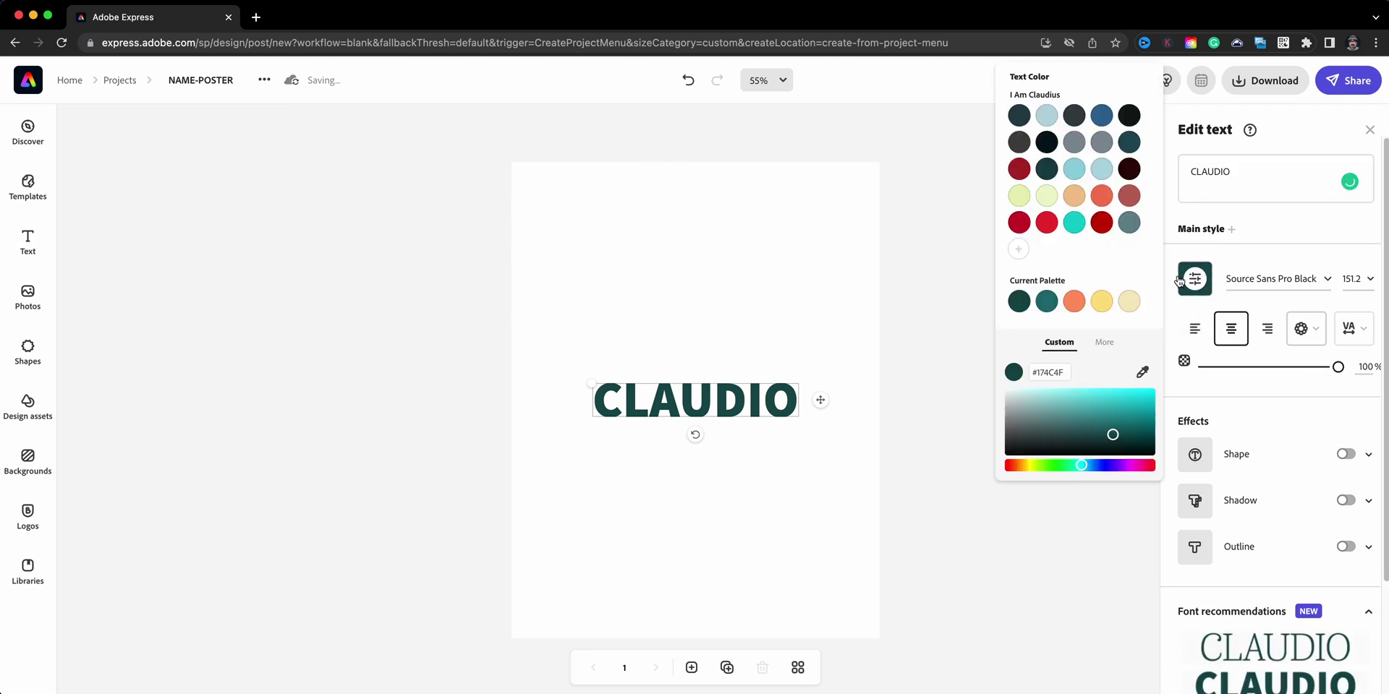
left_click(985, 321)
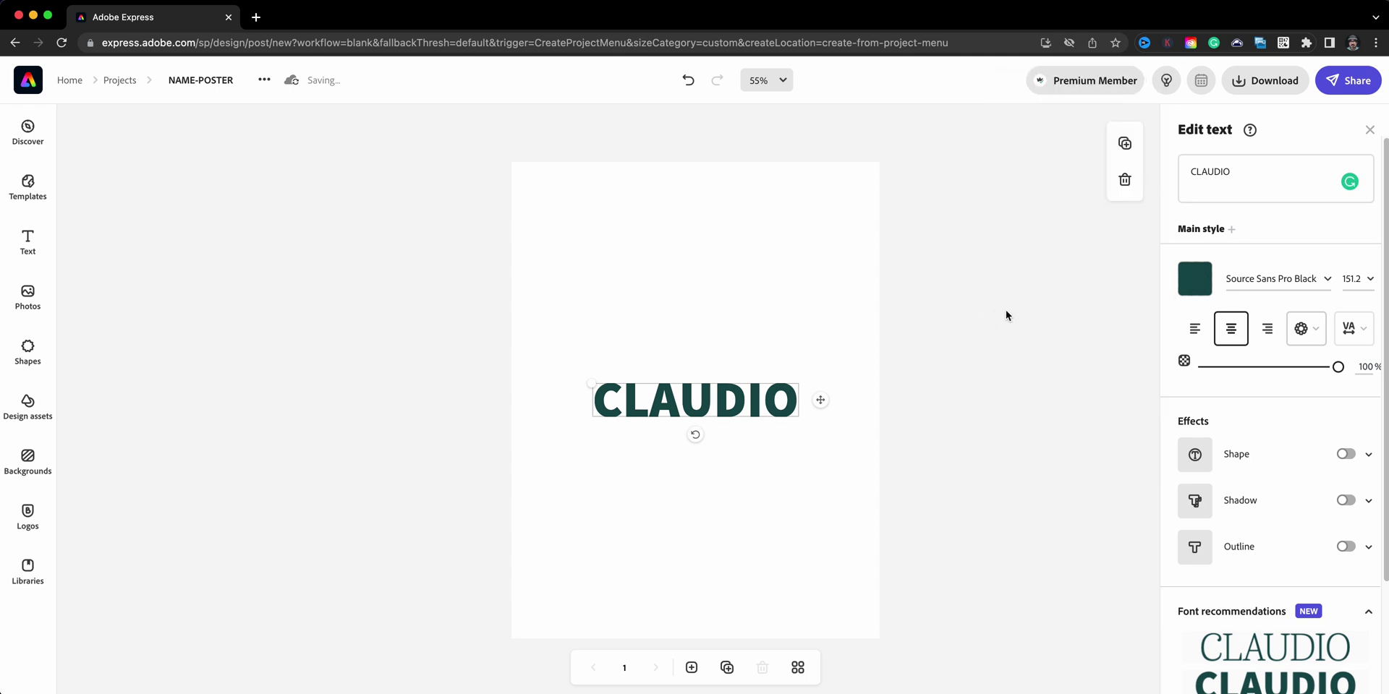
left_click(1195, 283)
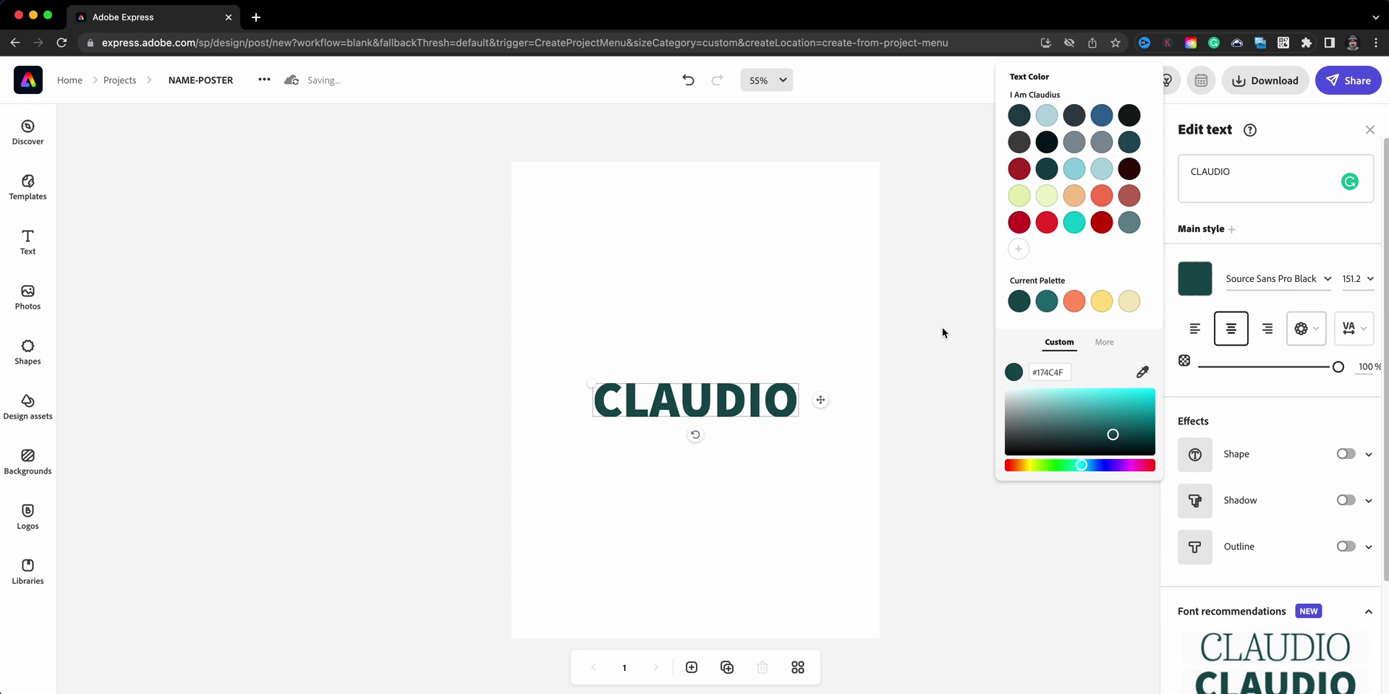
Set CLAUDIO in BD Supper Bold, enlarge it to 204.1 and move it to the top
left_click(1325, 282)
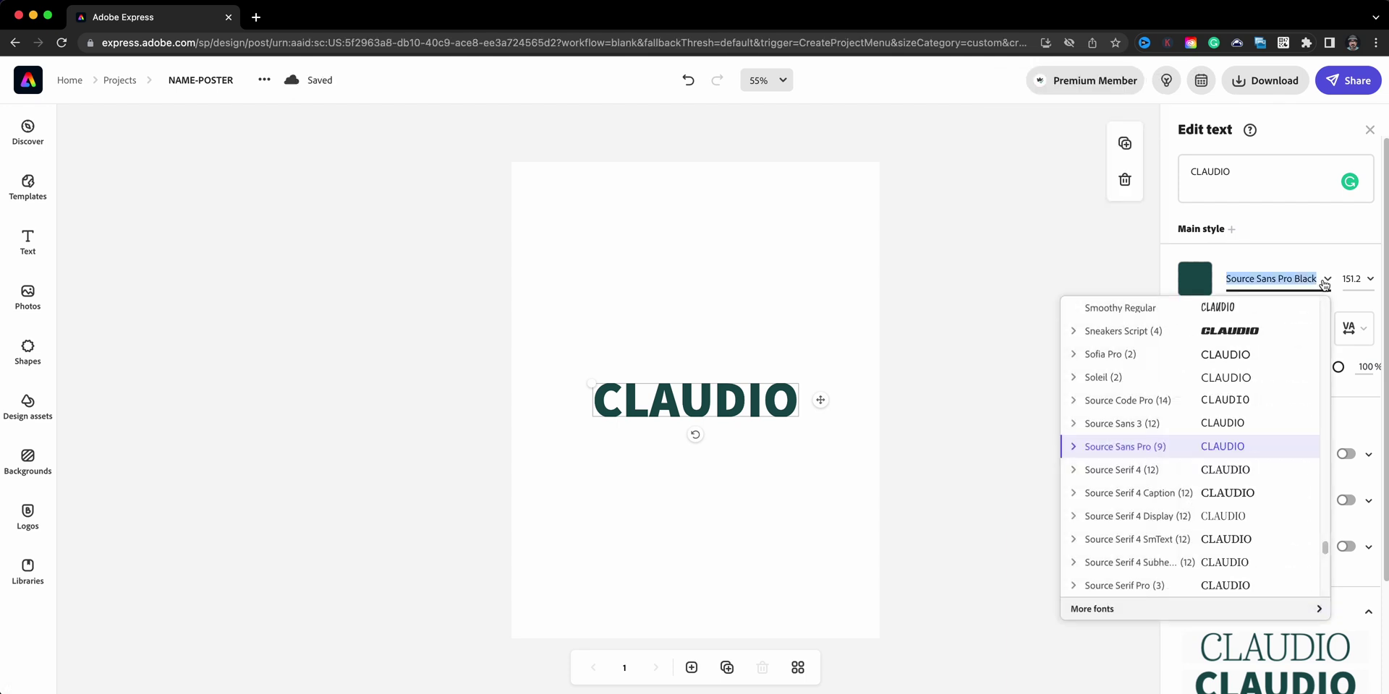
type("supp")
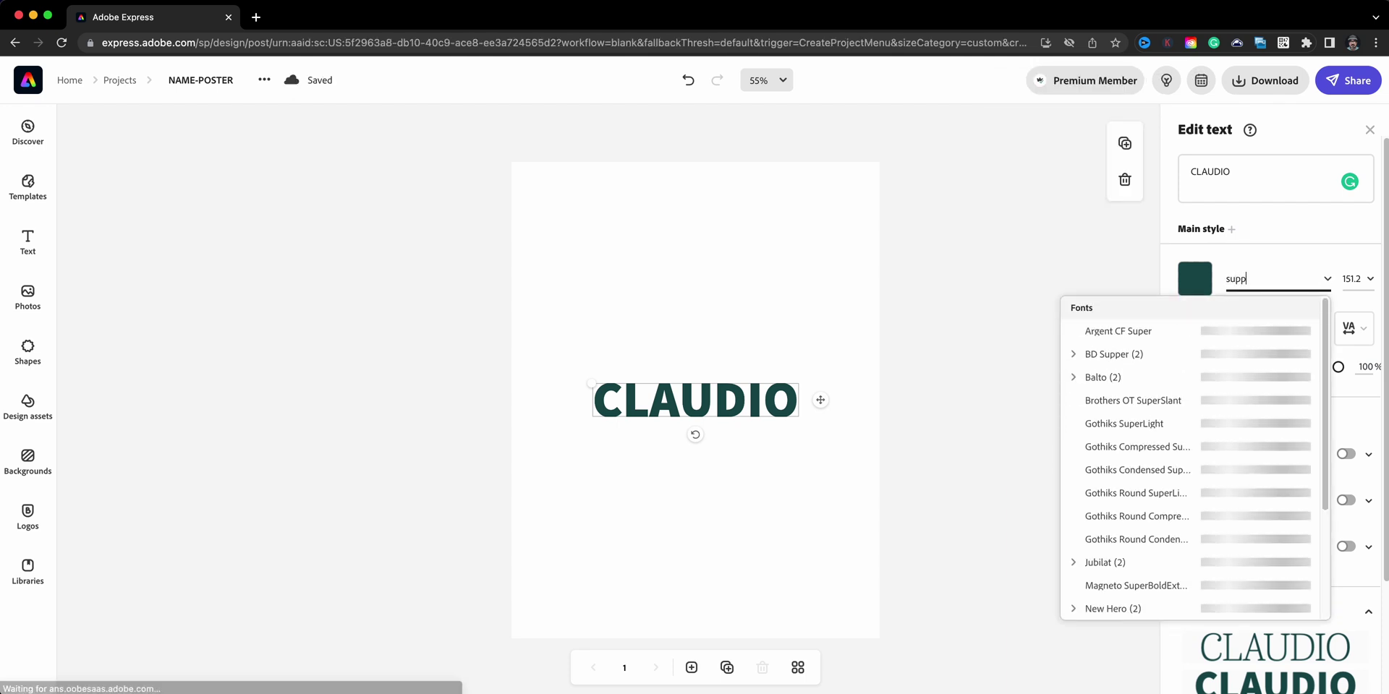
type("er")
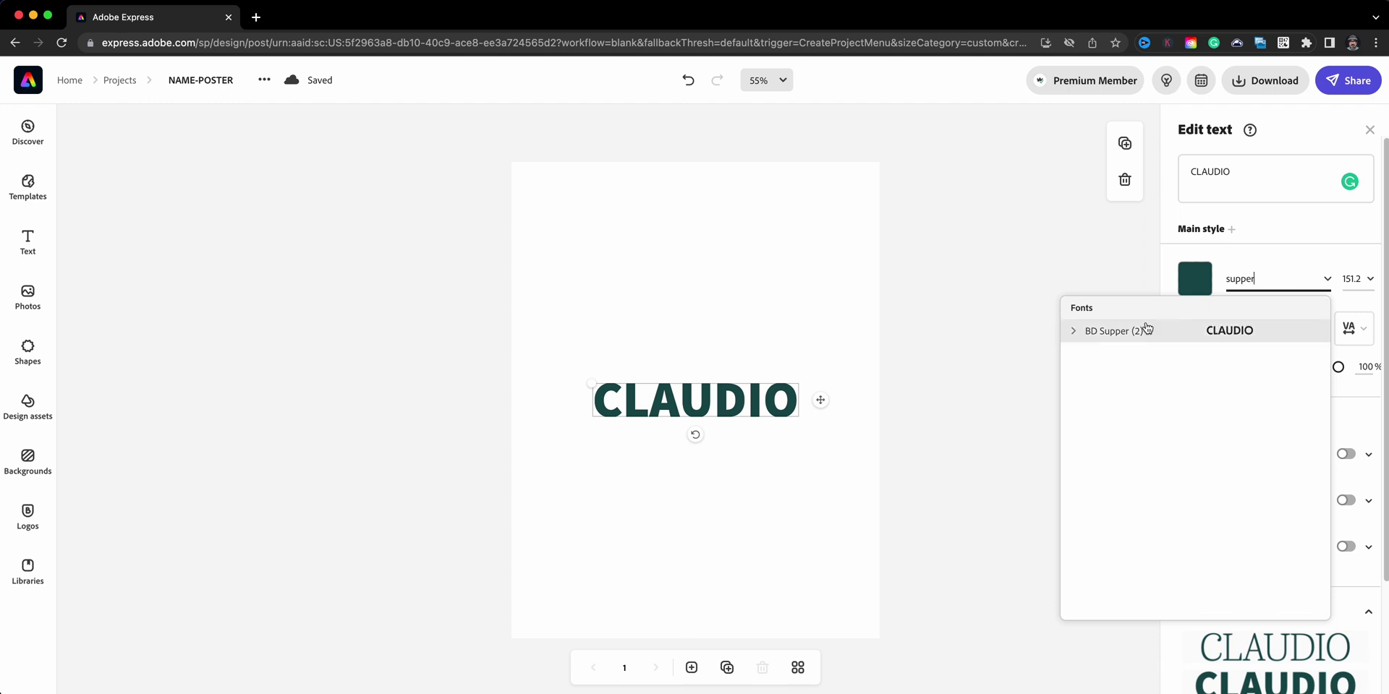
left_click(1076, 332)
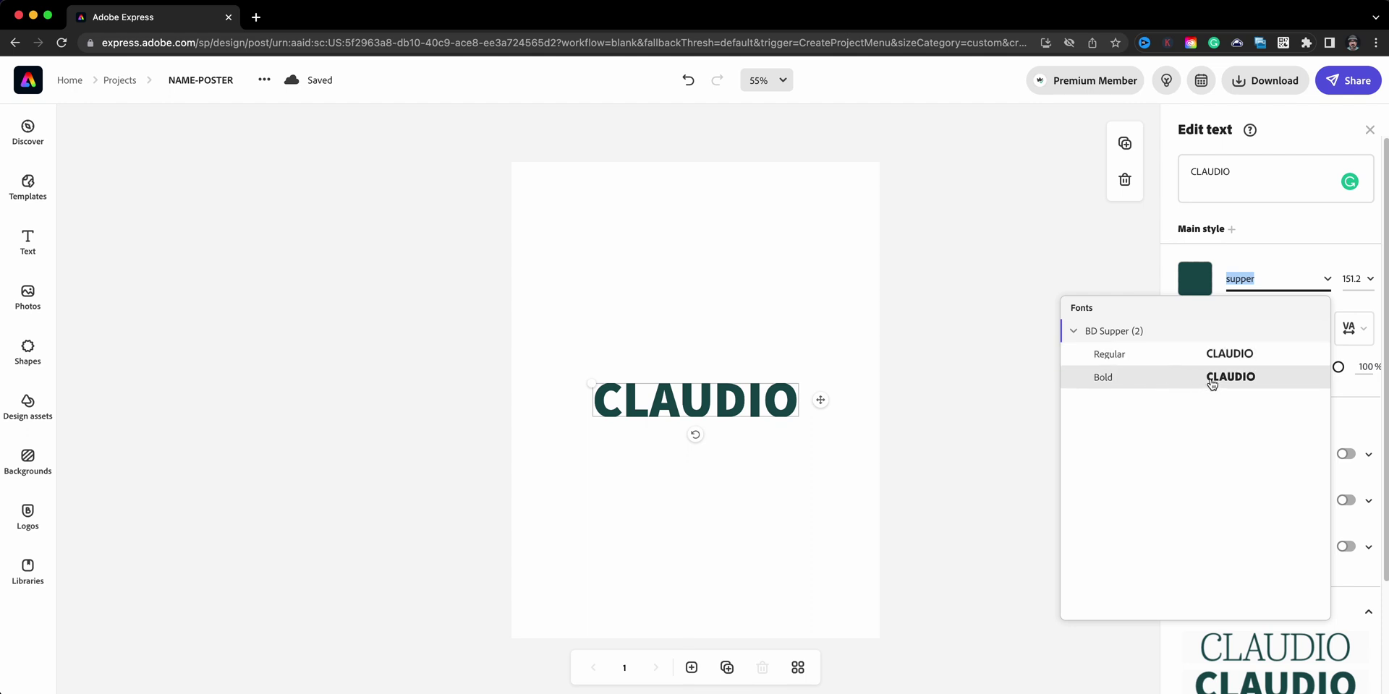
left_click(1211, 383)
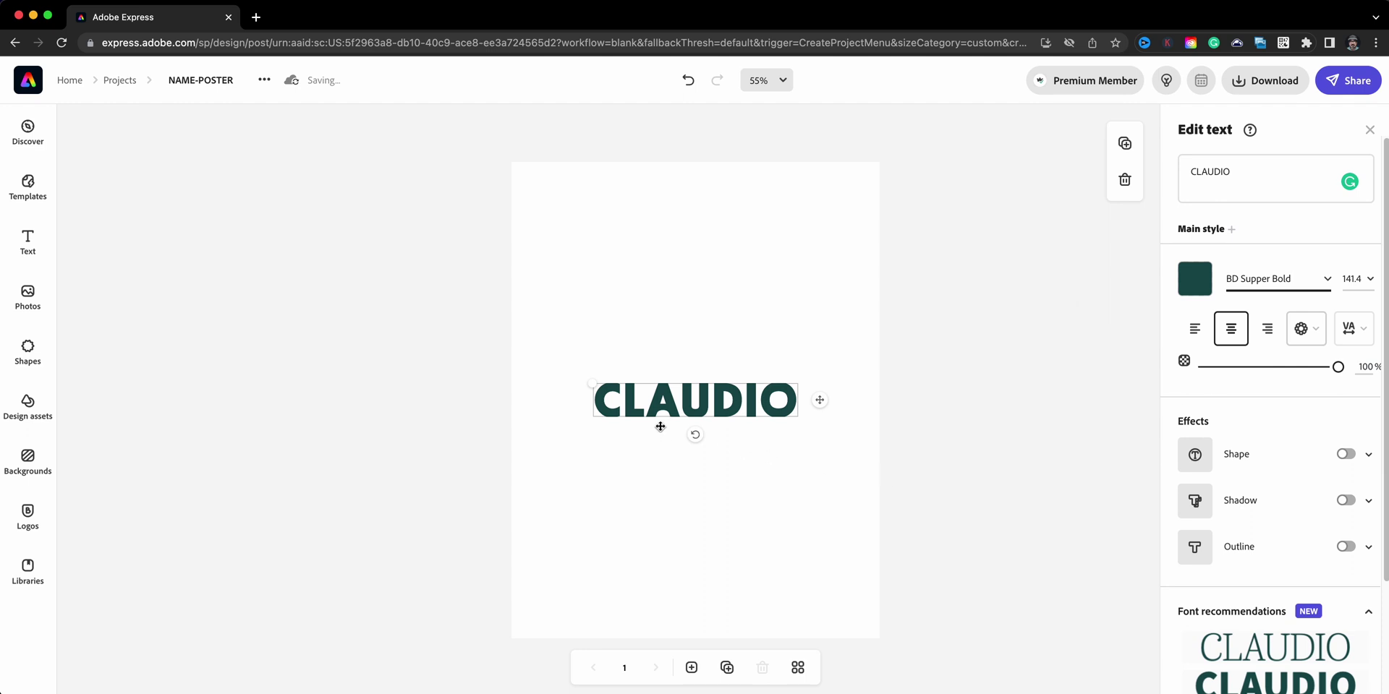
left_click_drag(597, 384, 502, 342)
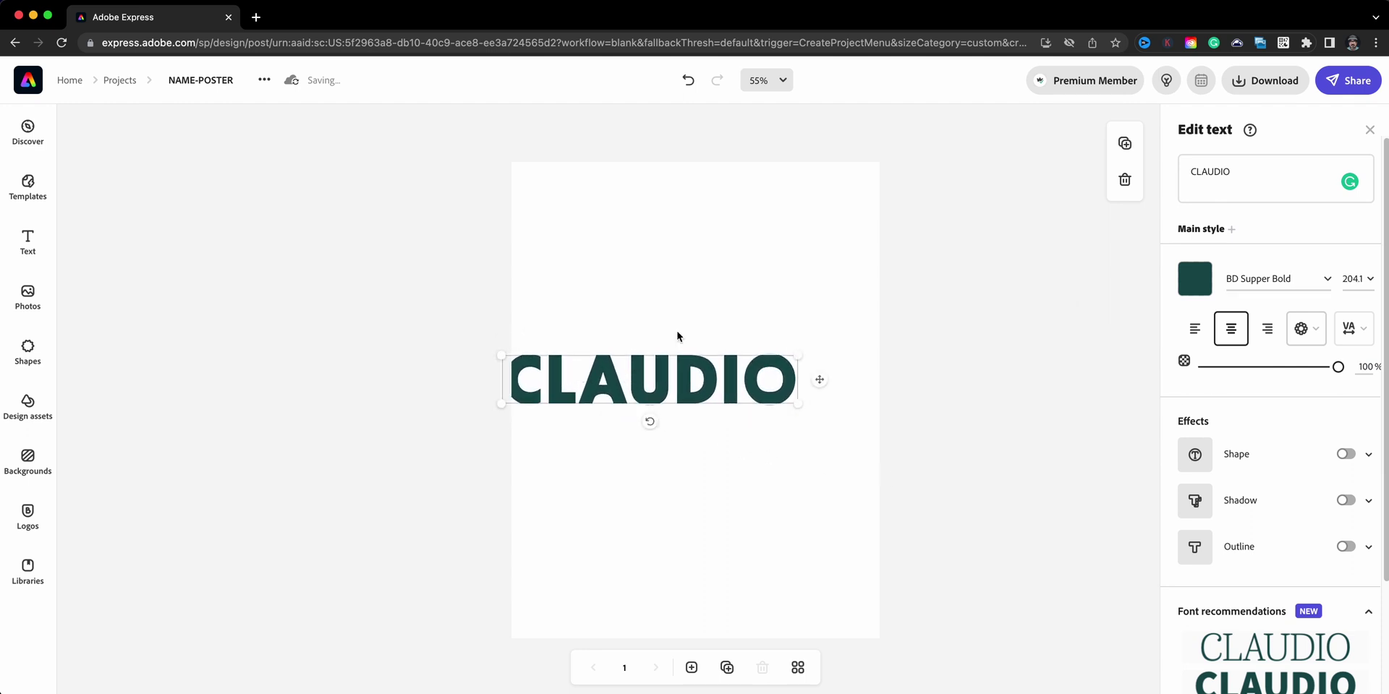
left_click_drag(673, 369, 683, 209)
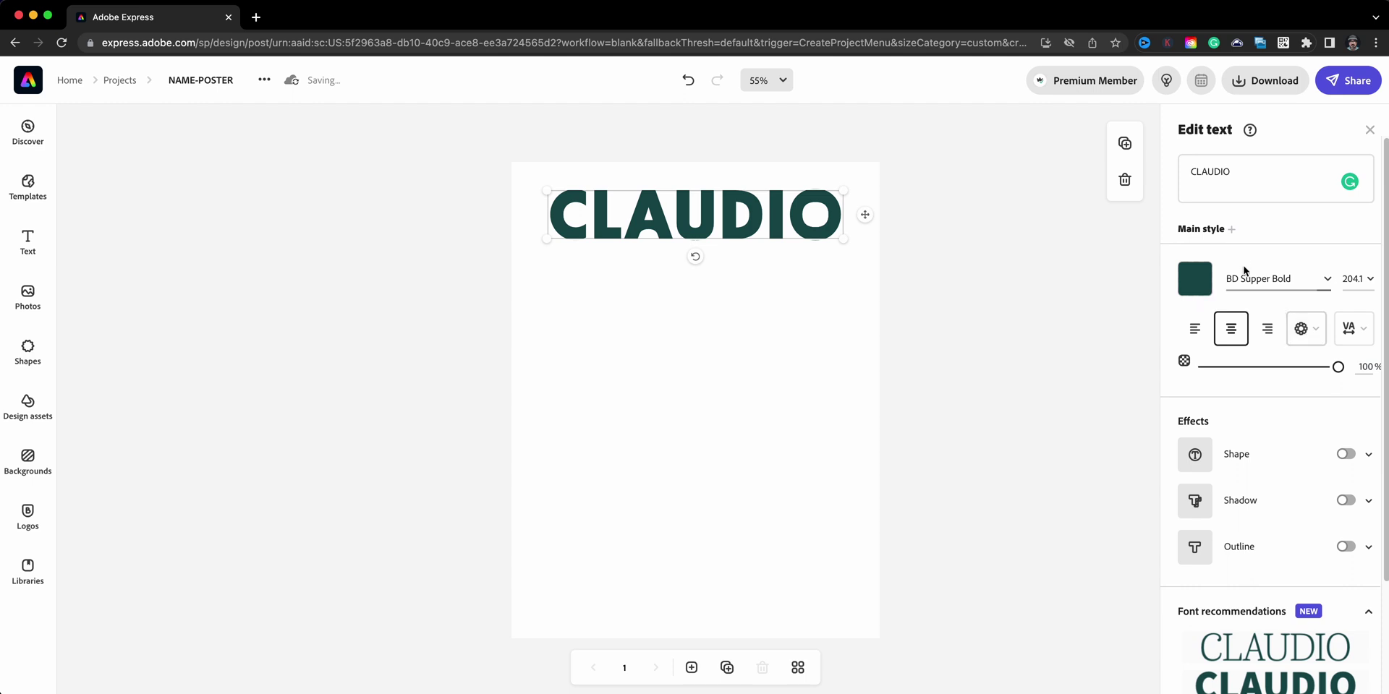
Add a crimson #CE0325 highlight style and clear it from the O, D and A
left_click(1232, 230)
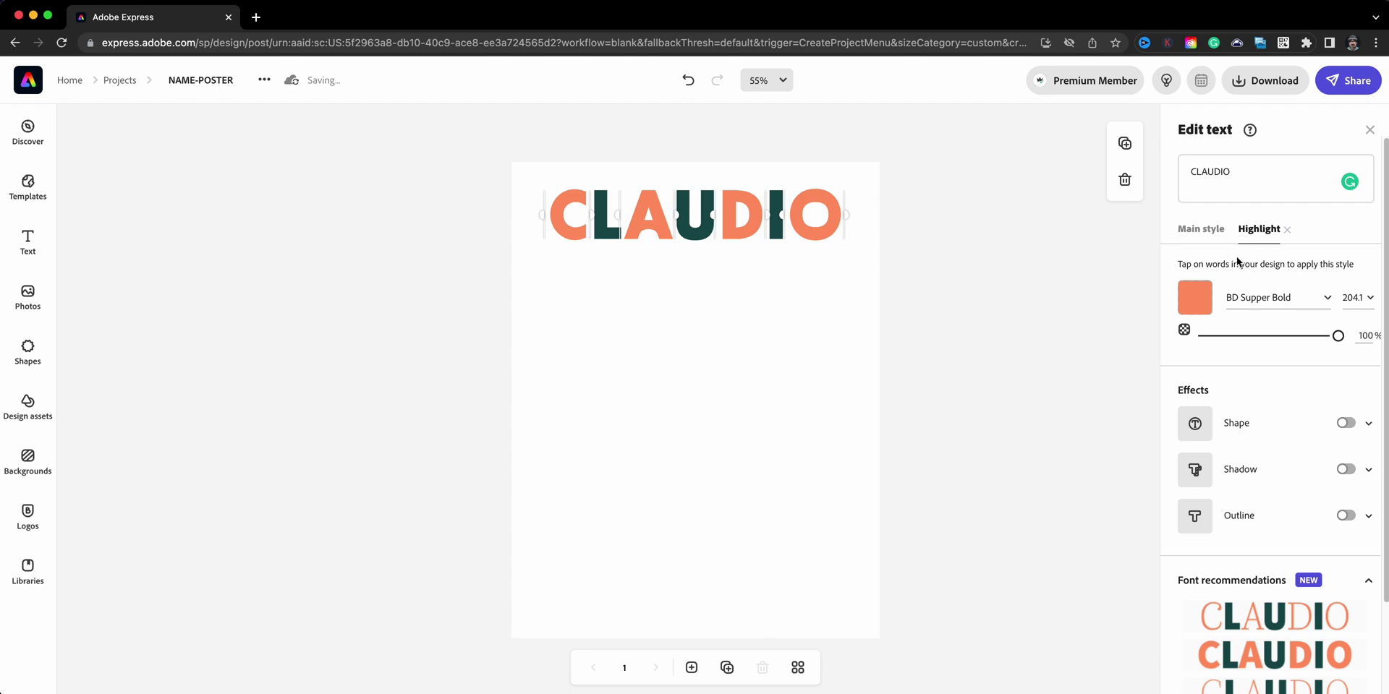
left_click(1194, 299)
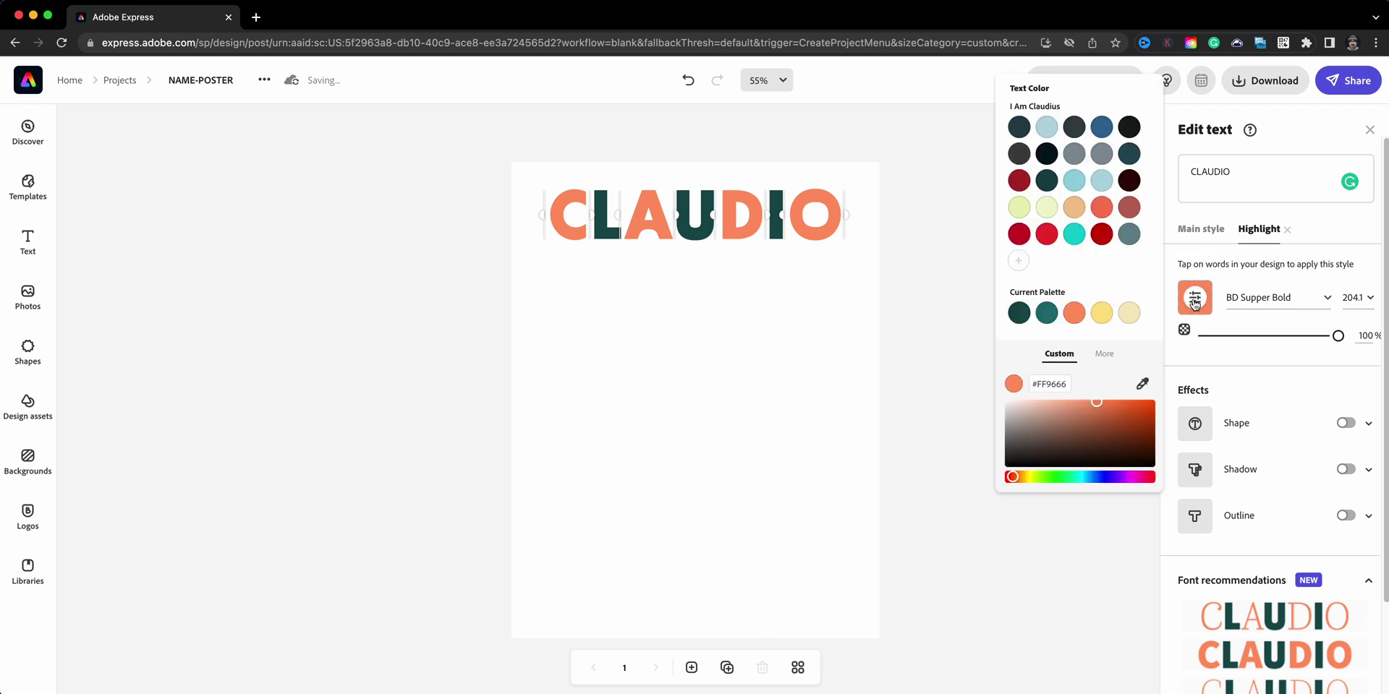
left_click(1021, 235)
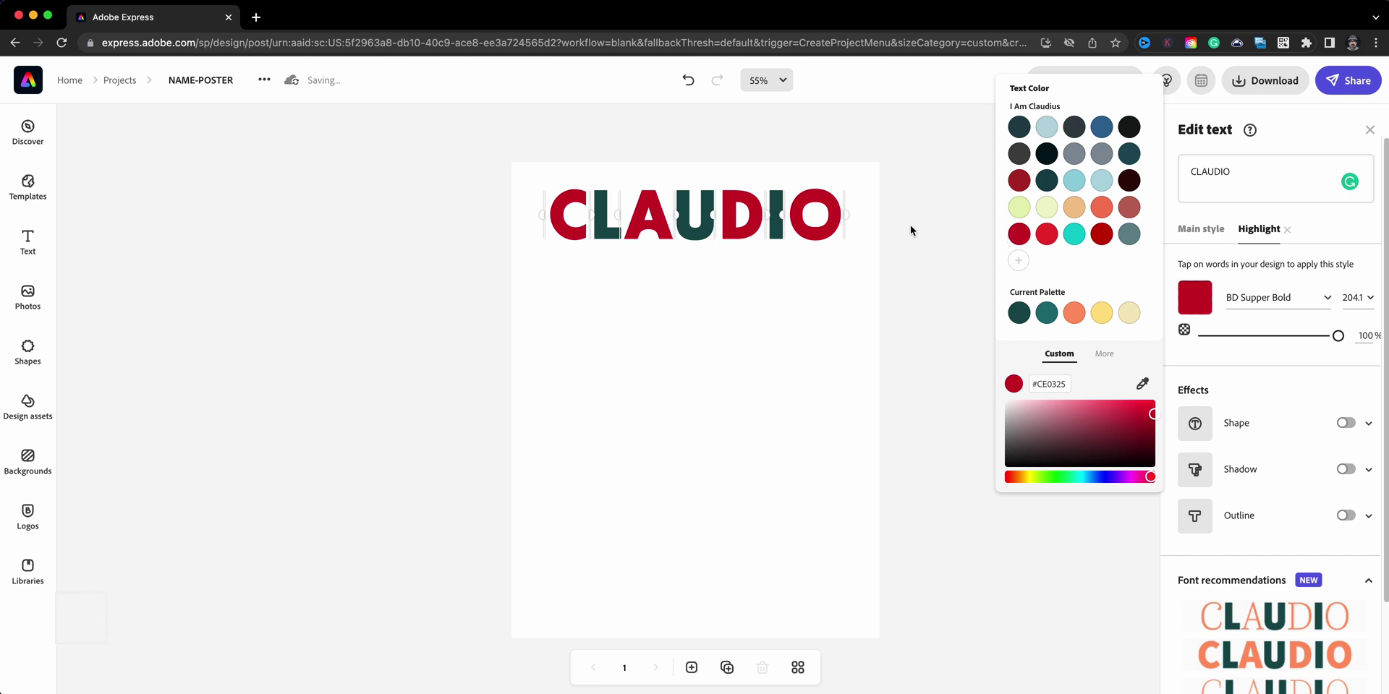
left_click(809, 239)
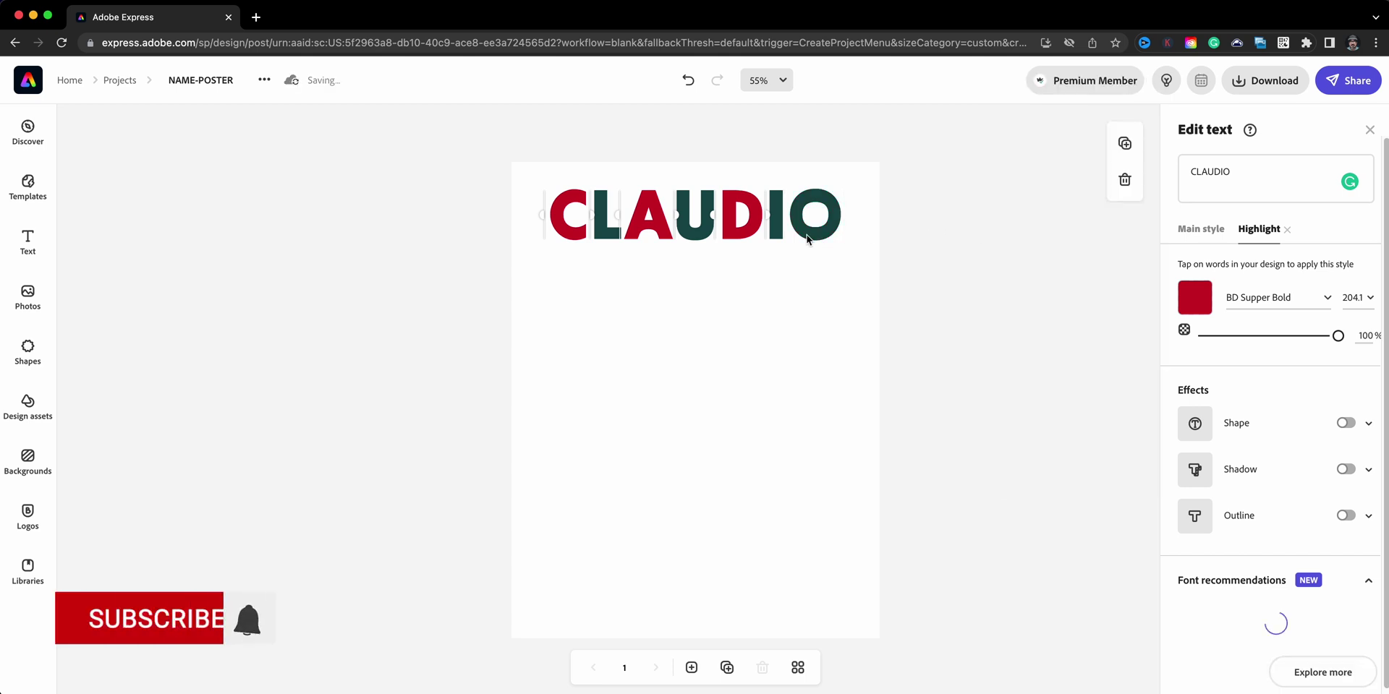
left_click(752, 237)
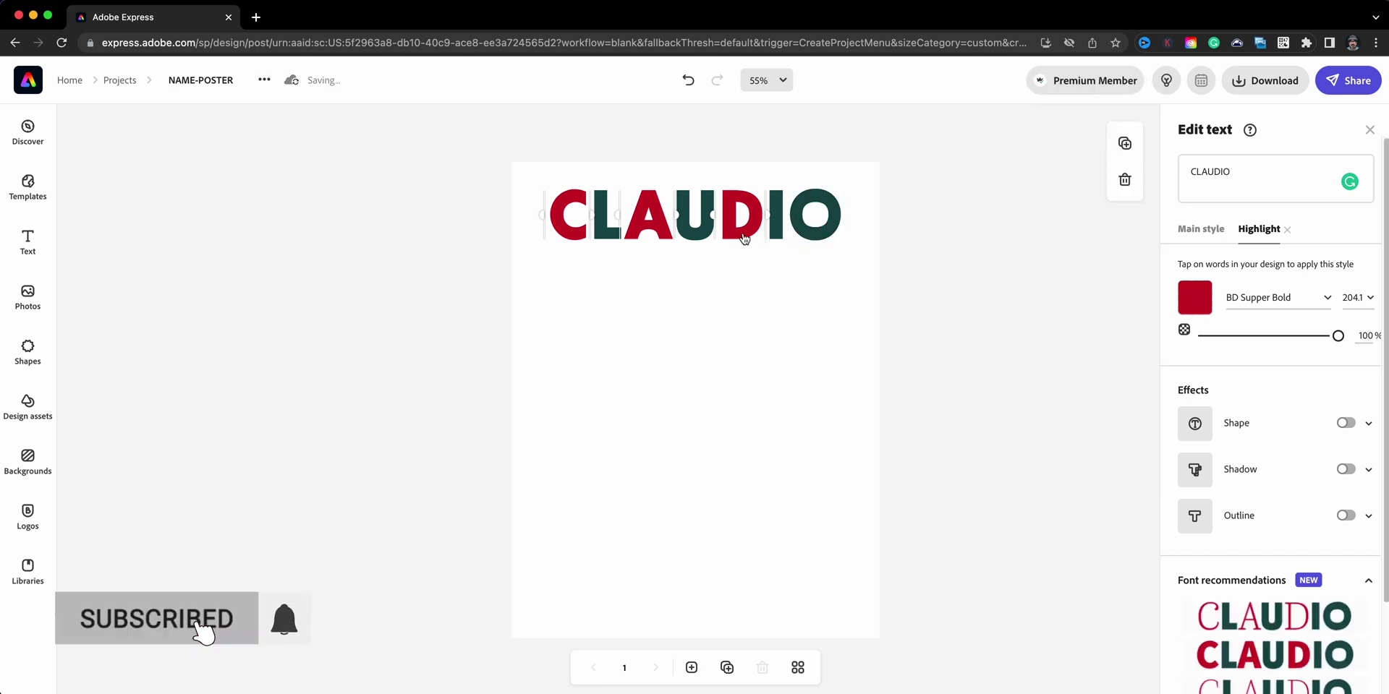
left_click(661, 239)
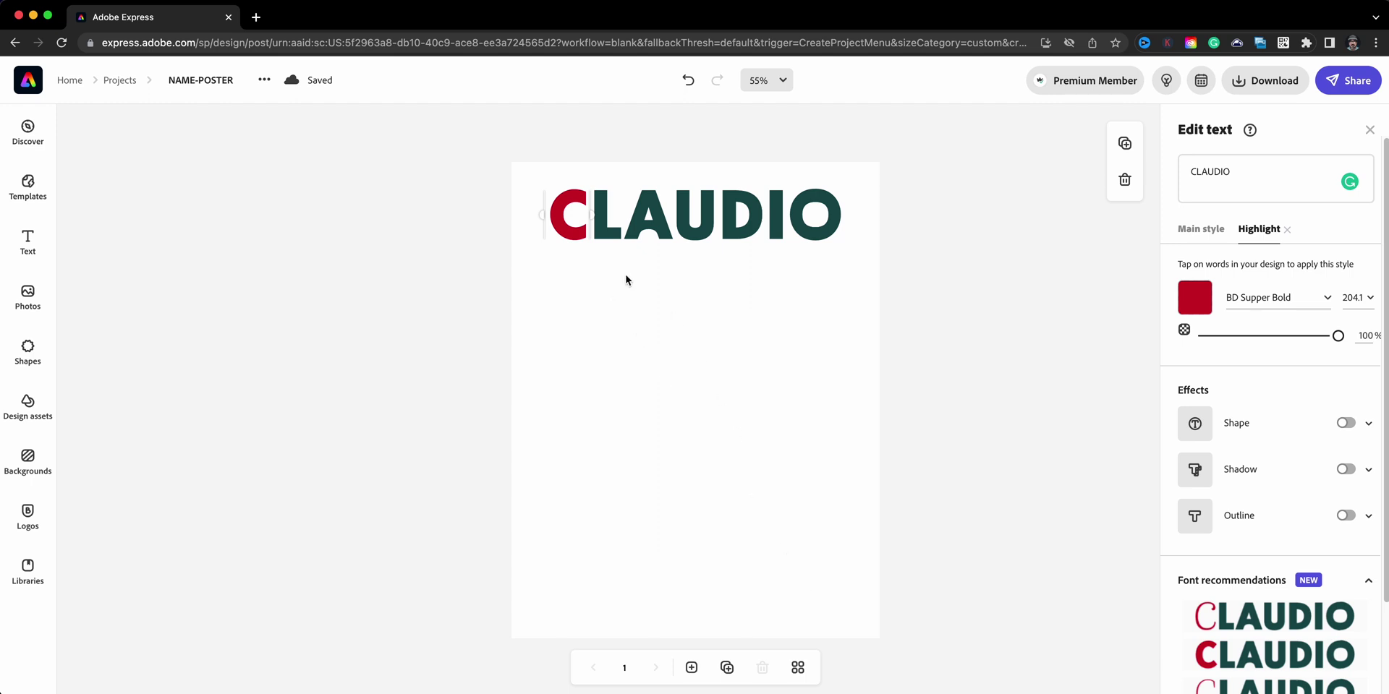
Duplicate the CLAUDIO line five times and drag one copy to the poster's bottom
left_click(934, 215)
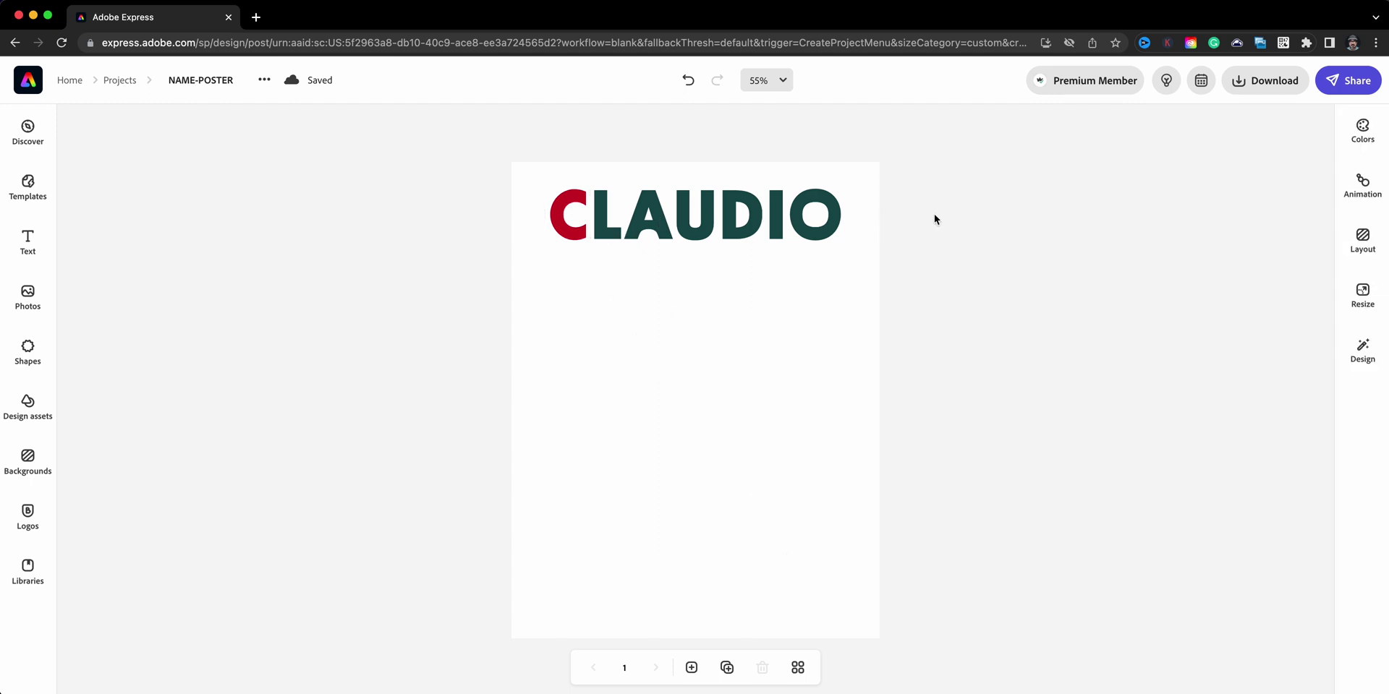
left_click(760, 227)
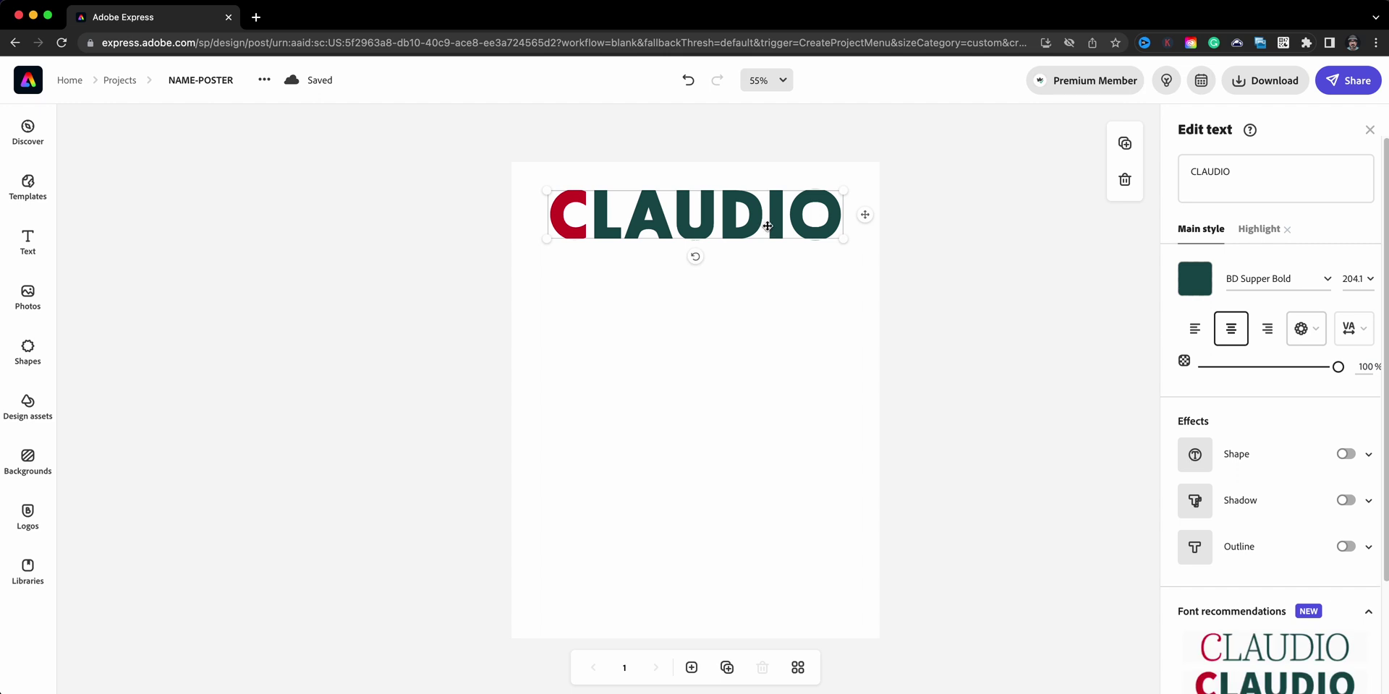
left_click(1125, 144)
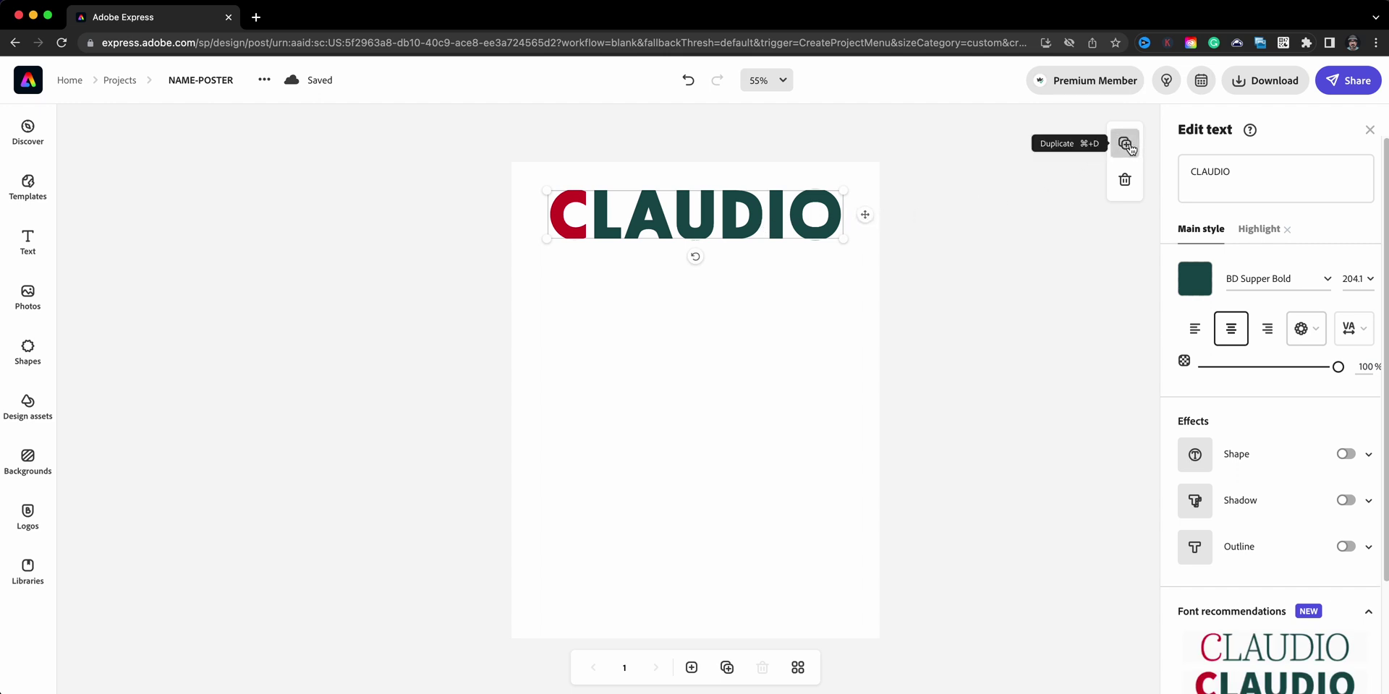
left_click(1126, 144)
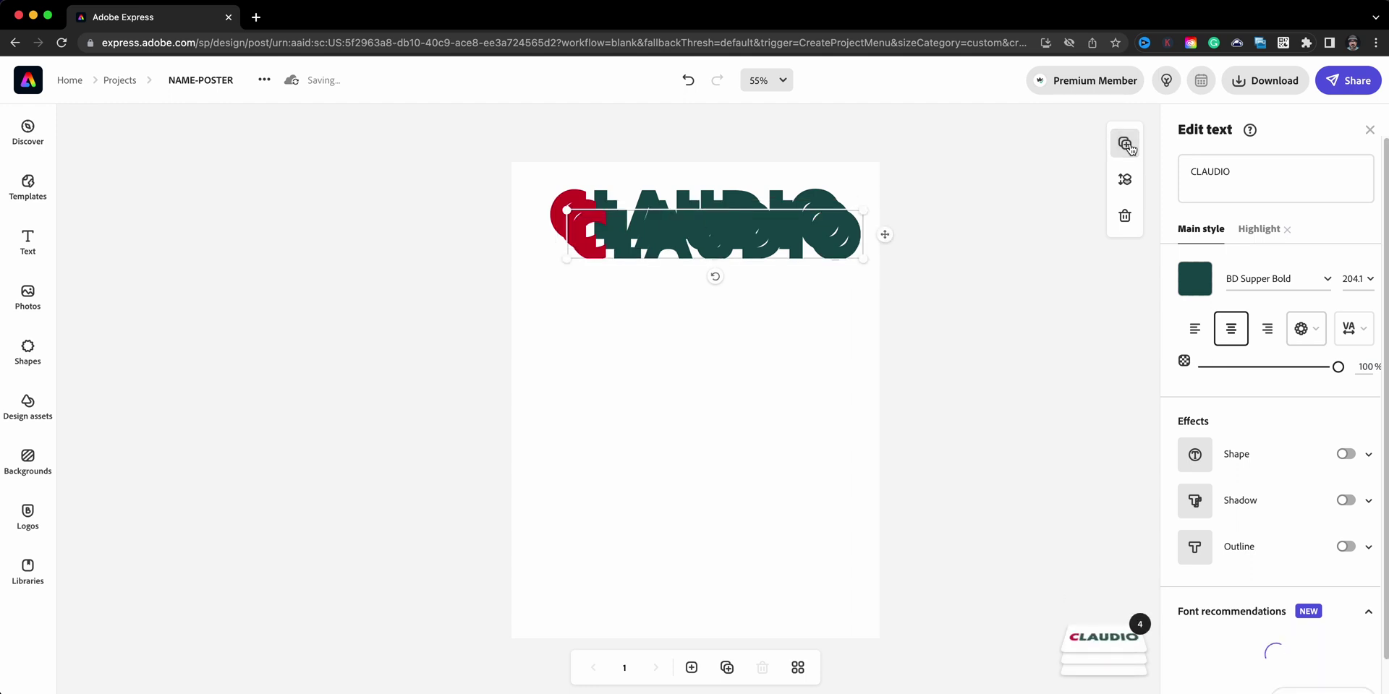
left_click(1125, 144)
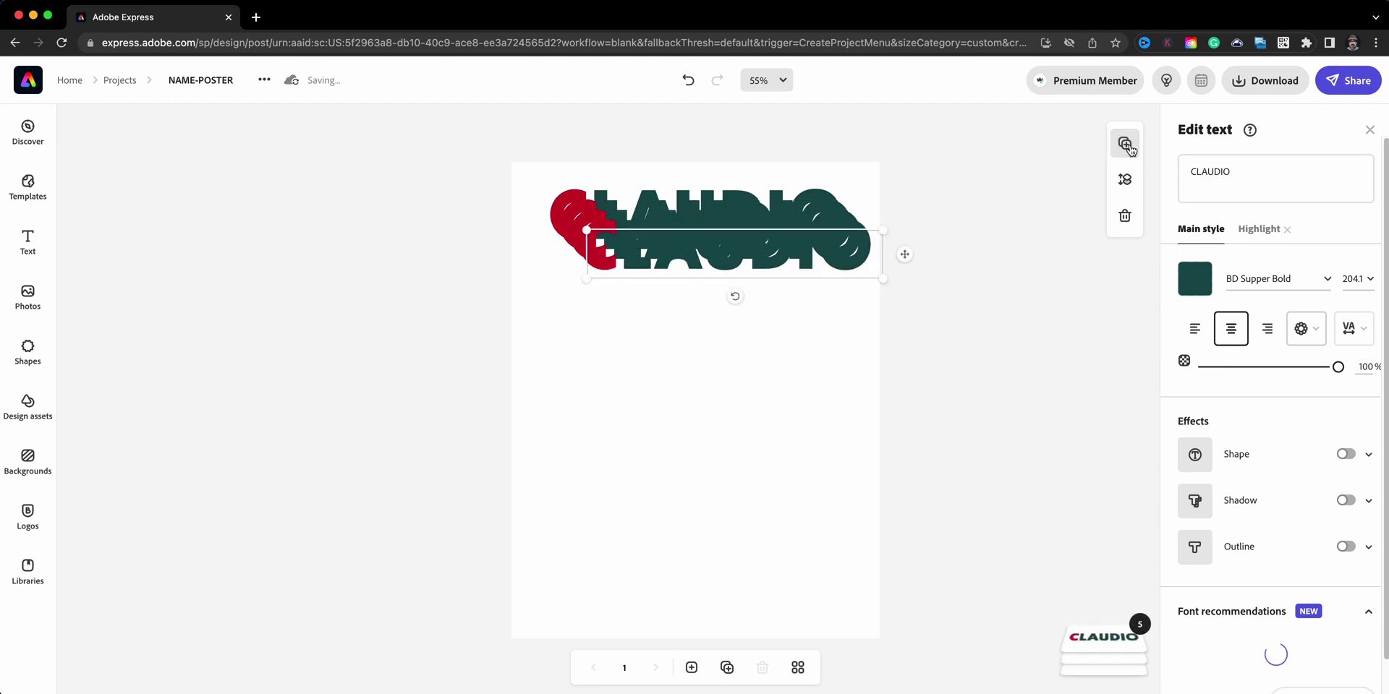
left_click(1125, 144)
left_click(1125, 144)
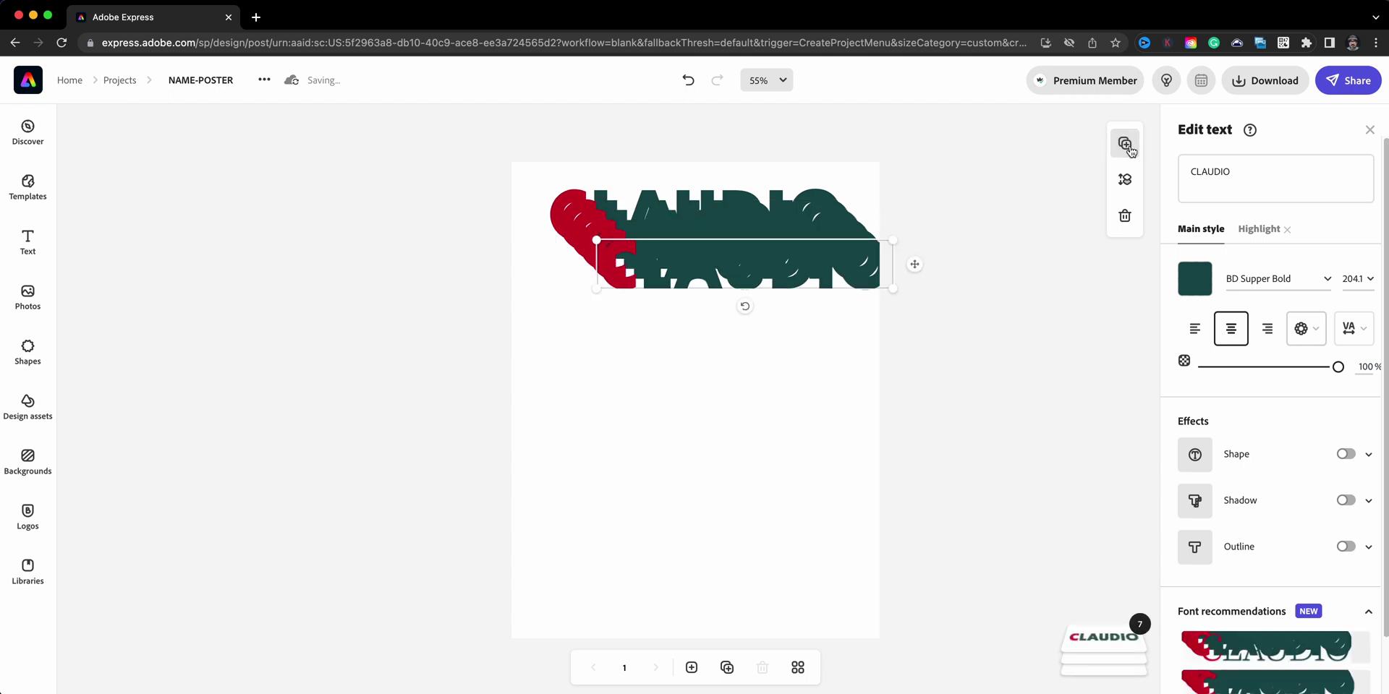
left_click_drag(726, 286, 677, 612)
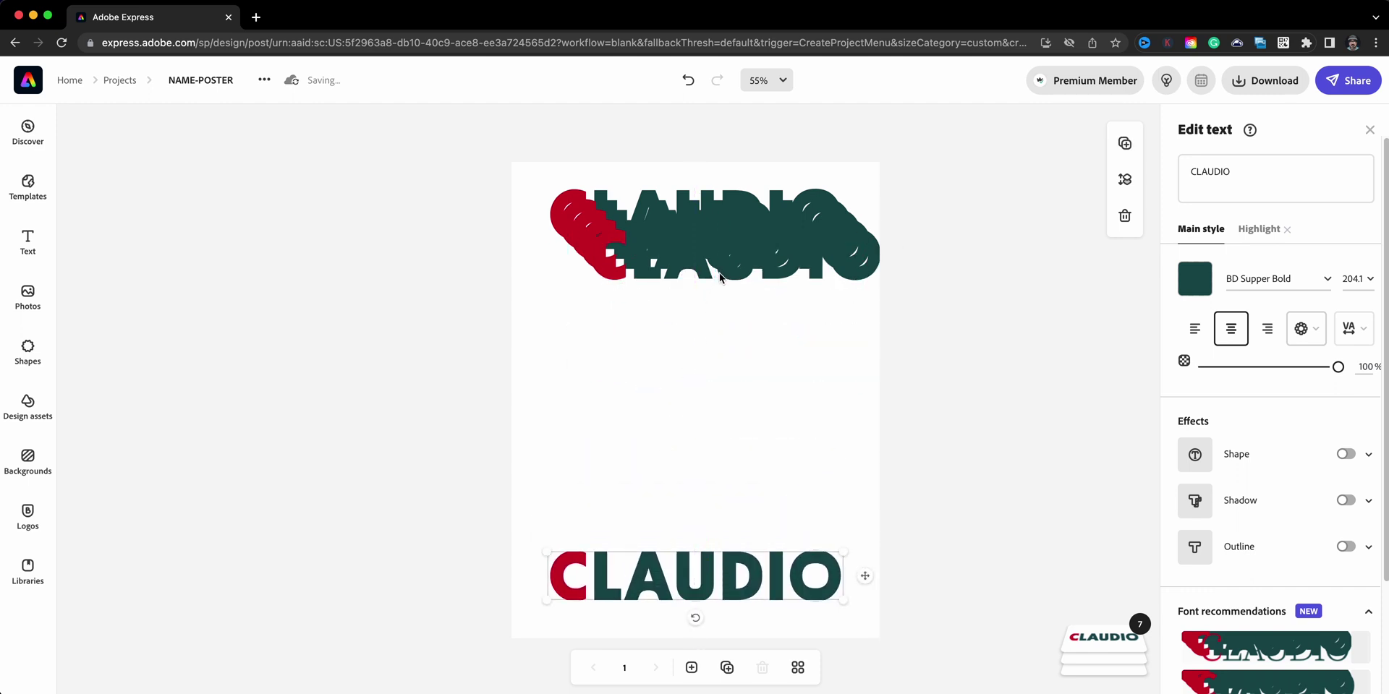
Drag the CLAUDIO copies into tightly stacked, centred rows down the poster
left_click_drag(720, 277, 678, 529)
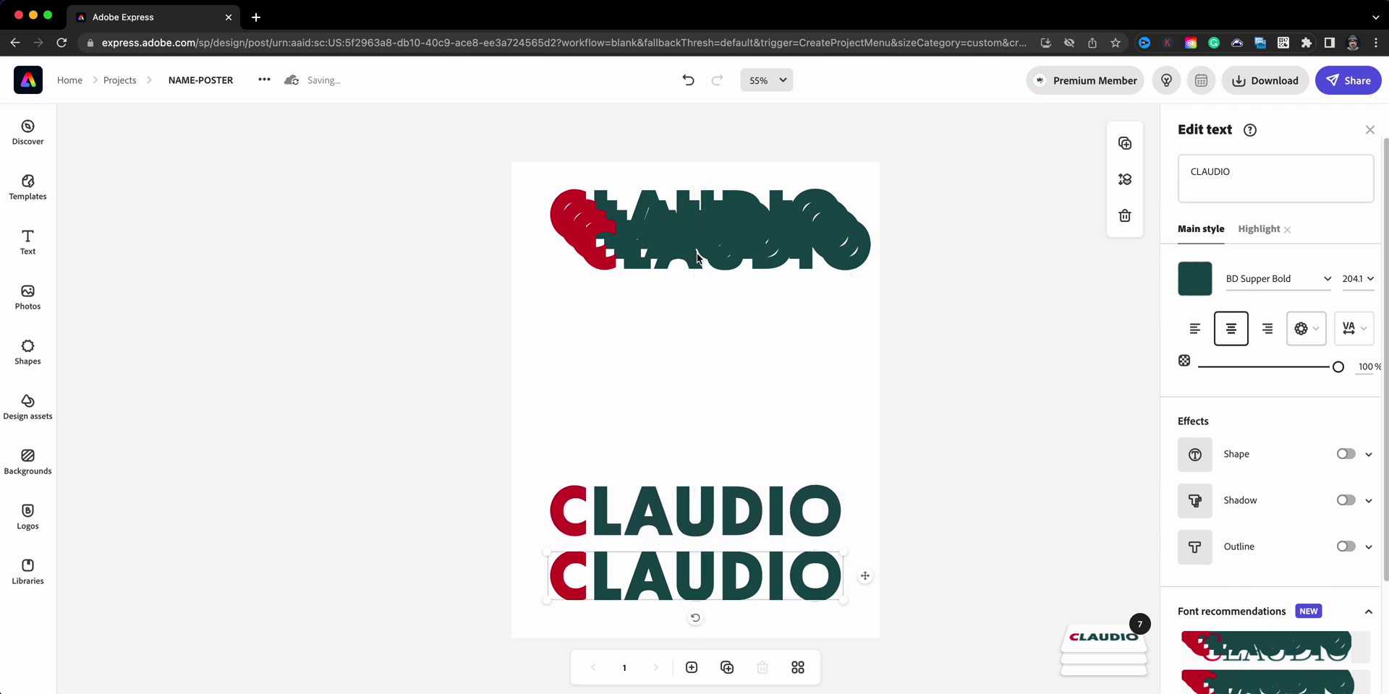
left_click_drag(696, 257, 687, 479)
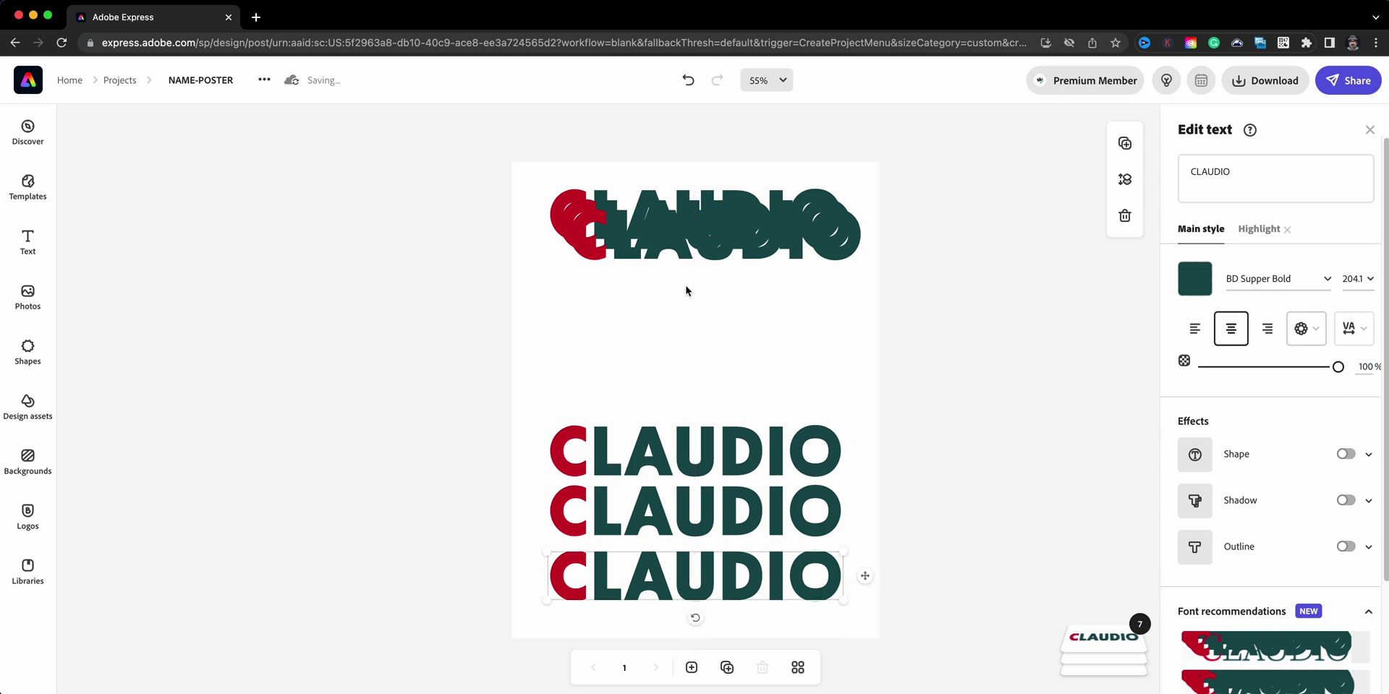
left_click_drag(673, 246, 658, 295)
left_click_drag(656, 375, 659, 331)
left_click_drag(652, 443, 646, 394)
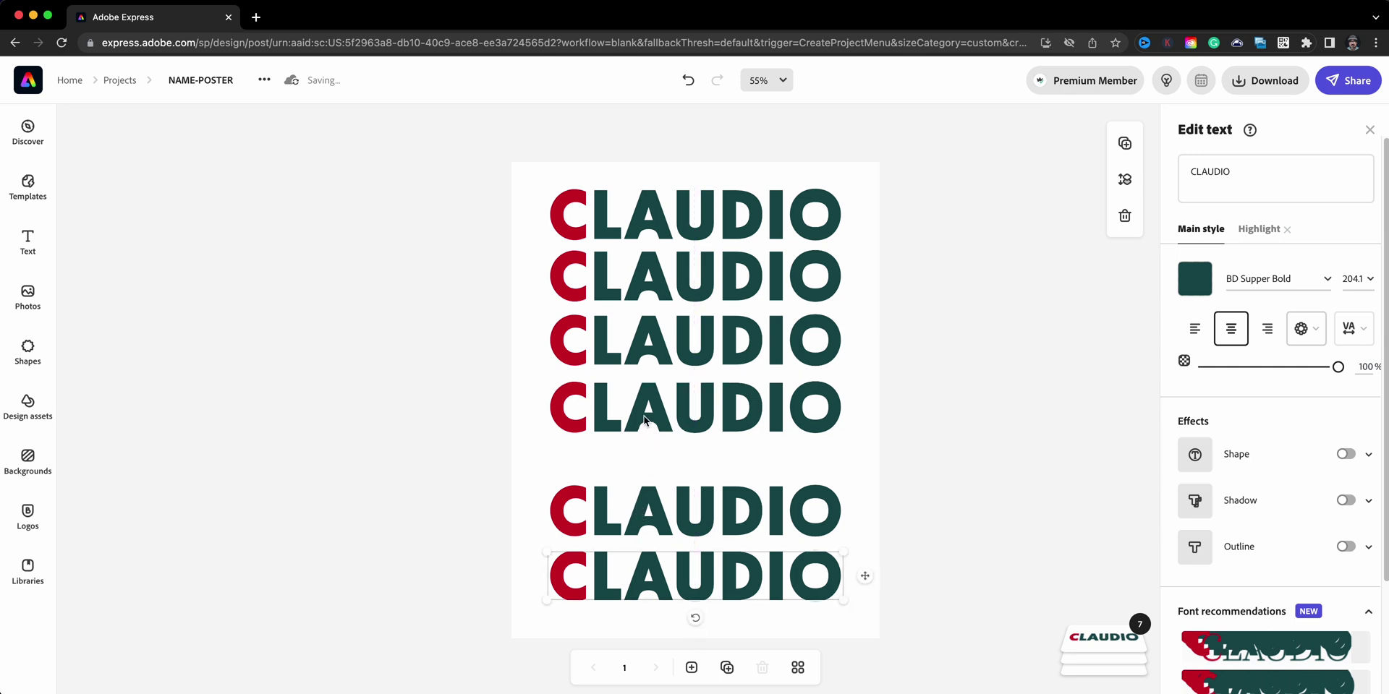
left_click_drag(644, 418, 644, 413)
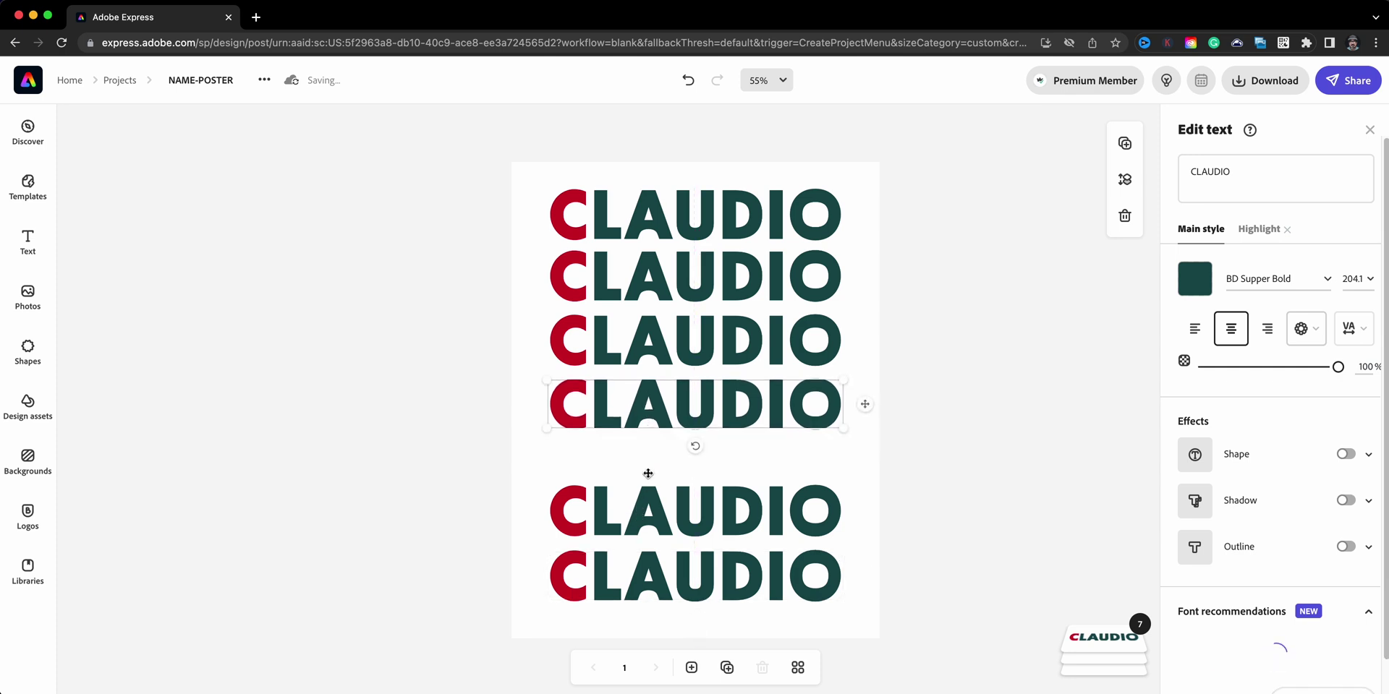
left_click_drag(646, 525, 655, 474)
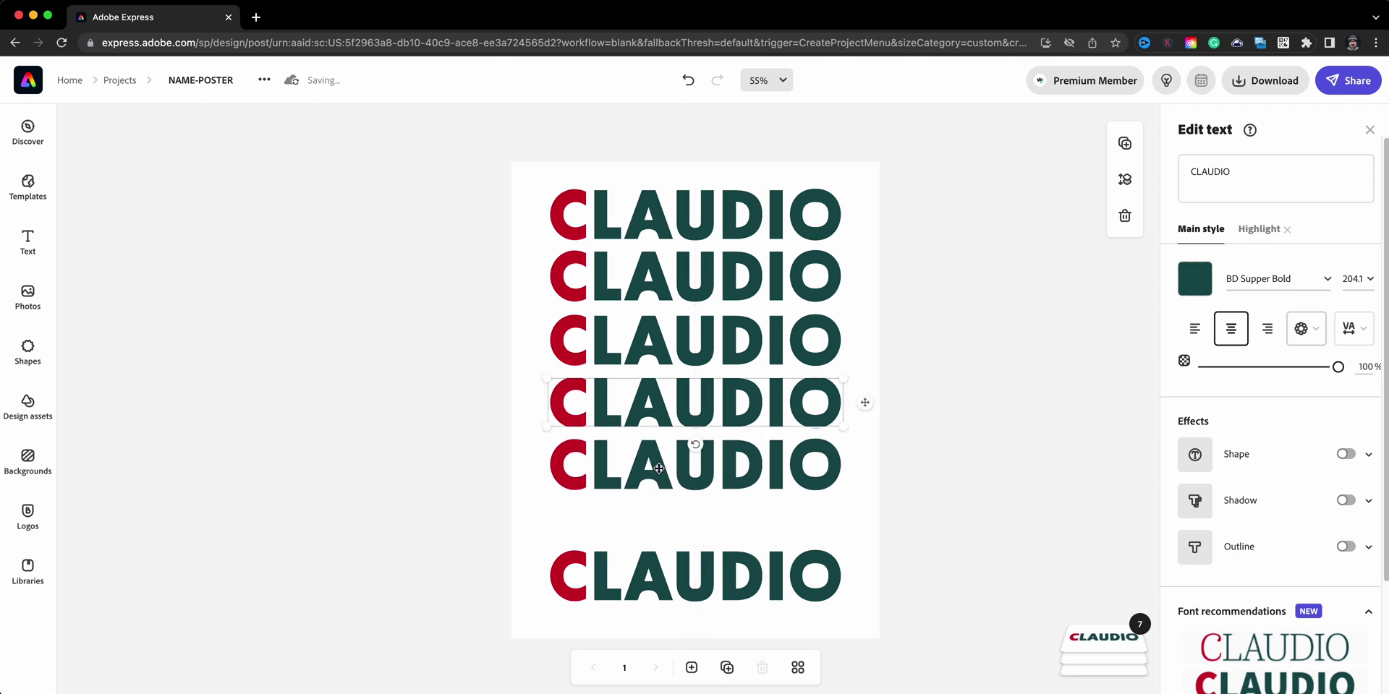
left_click(660, 465)
left_click_drag(678, 561, 676, 522)
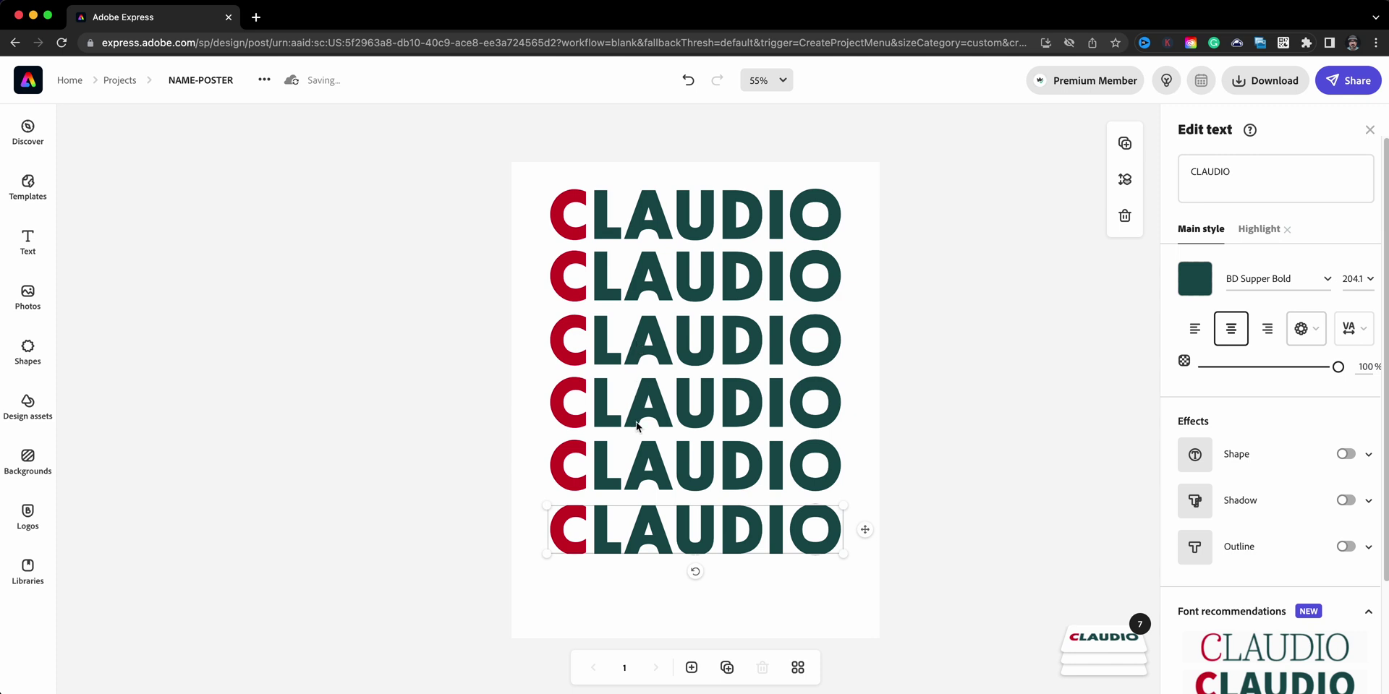
Add a seventh CLAUDIO copy at the bottom and marquee-select all rows
left_click(1124, 143)
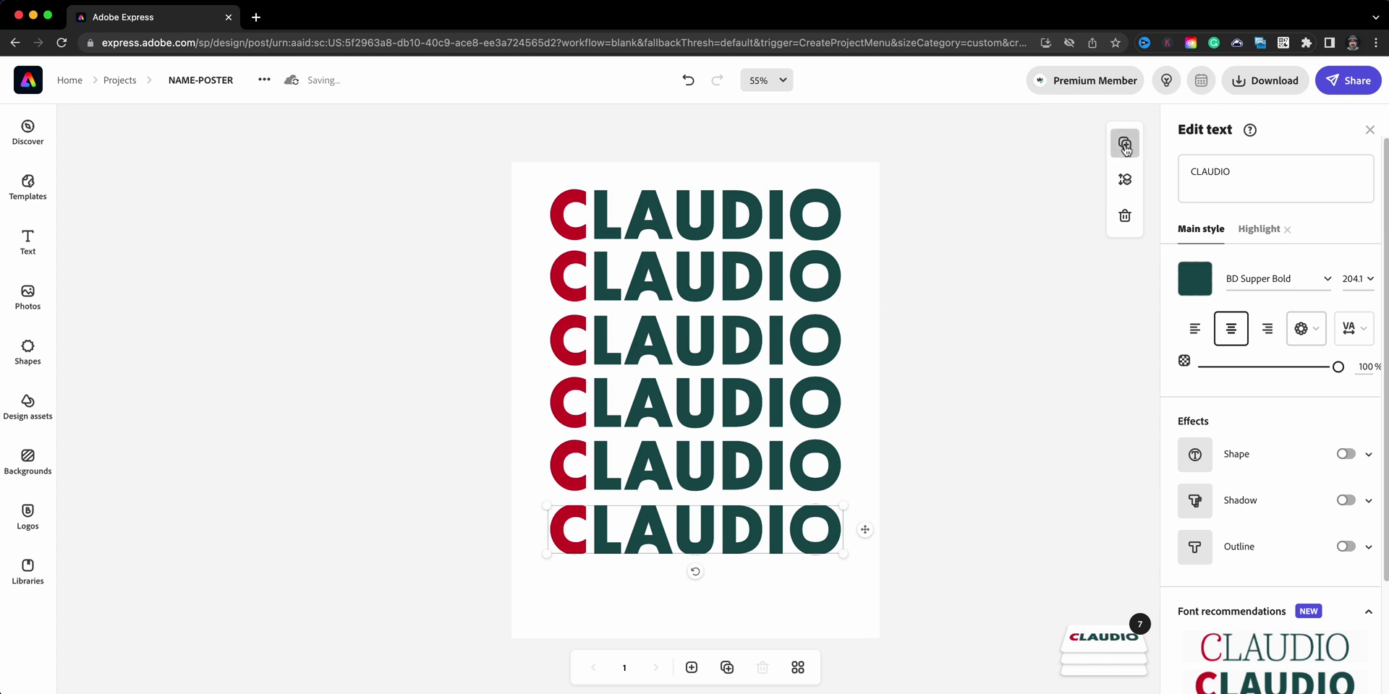
left_click_drag(724, 551, 719, 598)
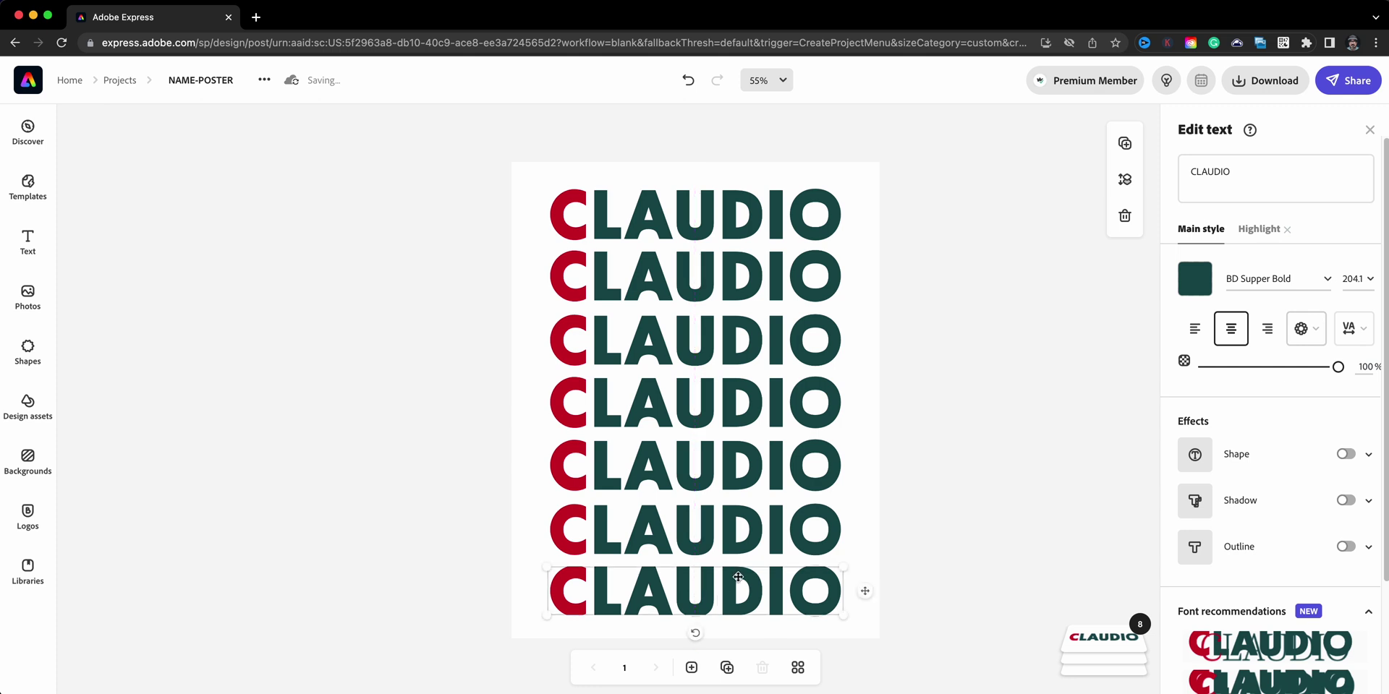
left_click_drag(961, 197, 527, 601)
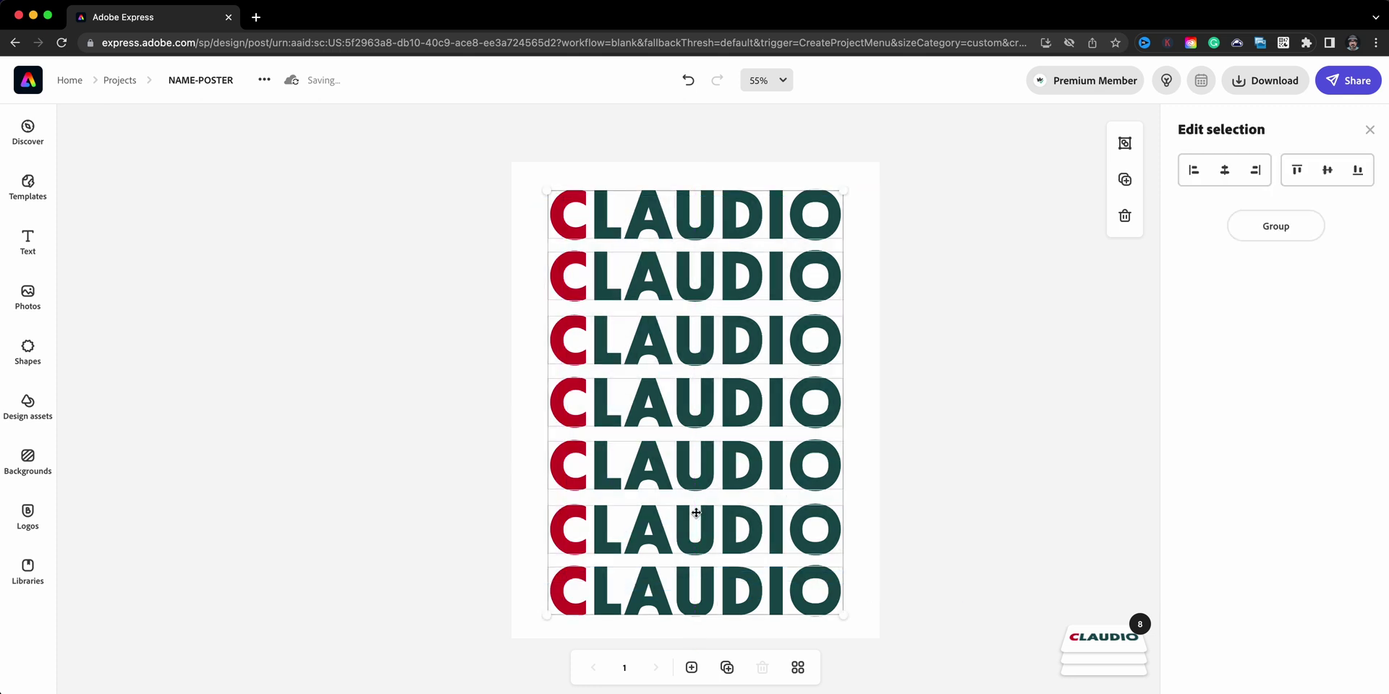
Left-align all seven CLAUDIO rows, then deselect them
left_click(1196, 174)
left_click(894, 436)
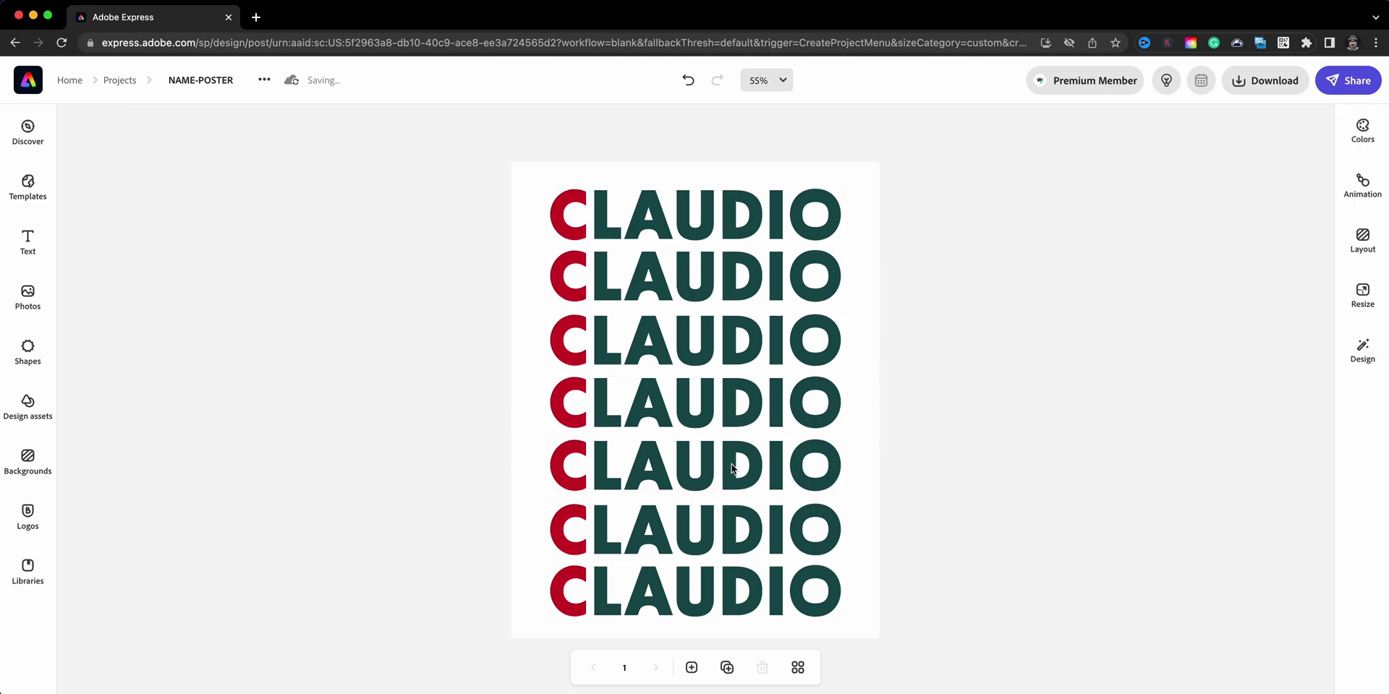
left_click(706, 526)
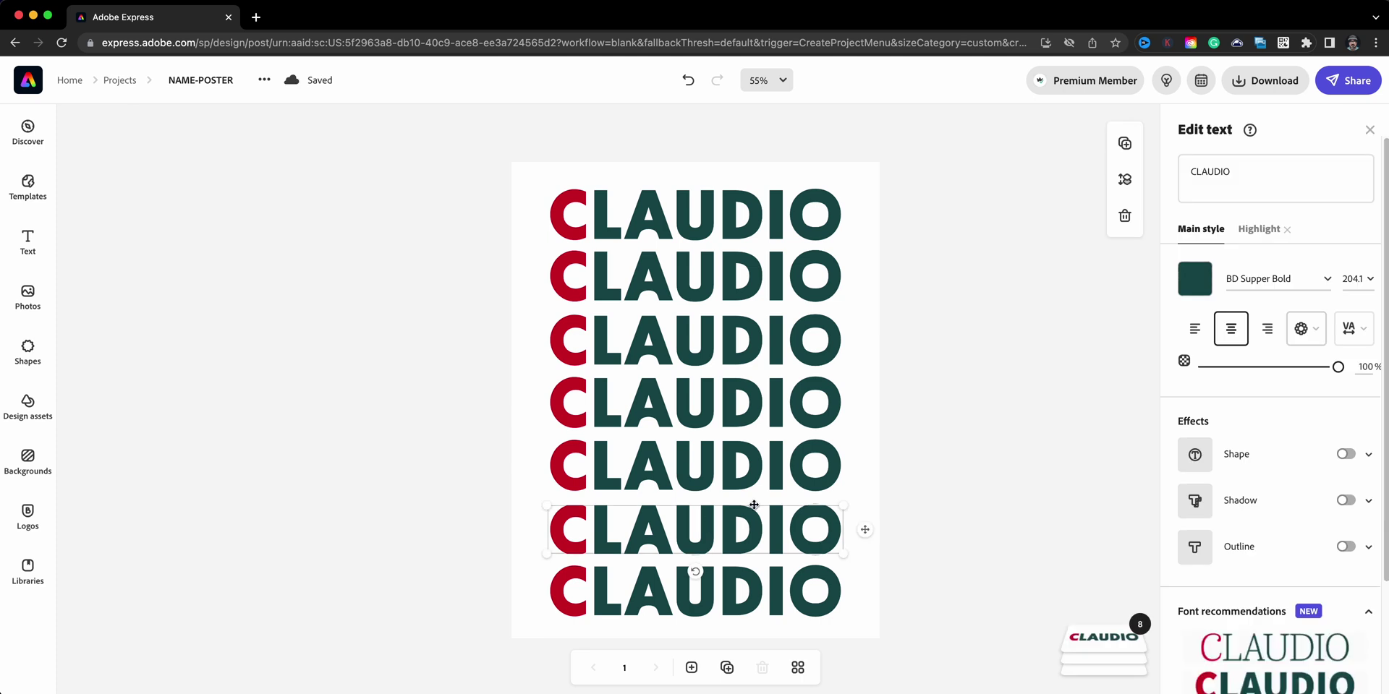
In row two, make the L red and return the C to dark green
left_click(933, 412)
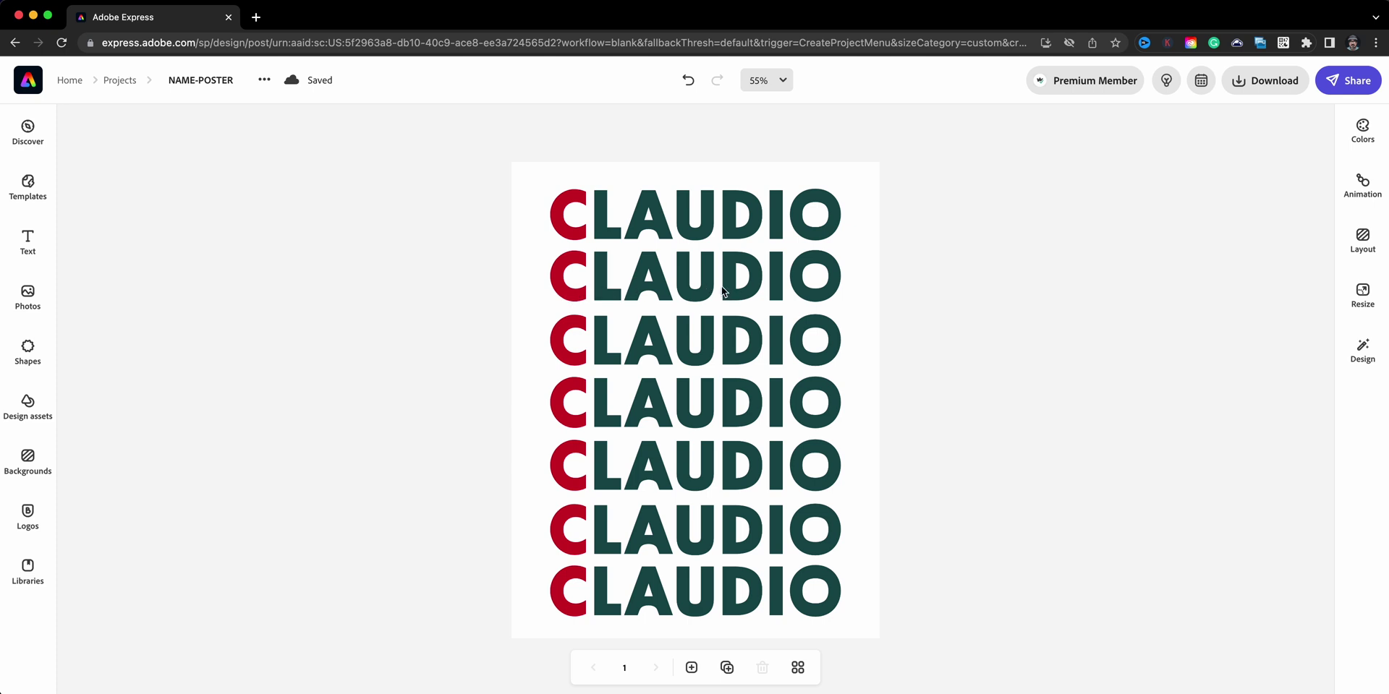
left_click(662, 284)
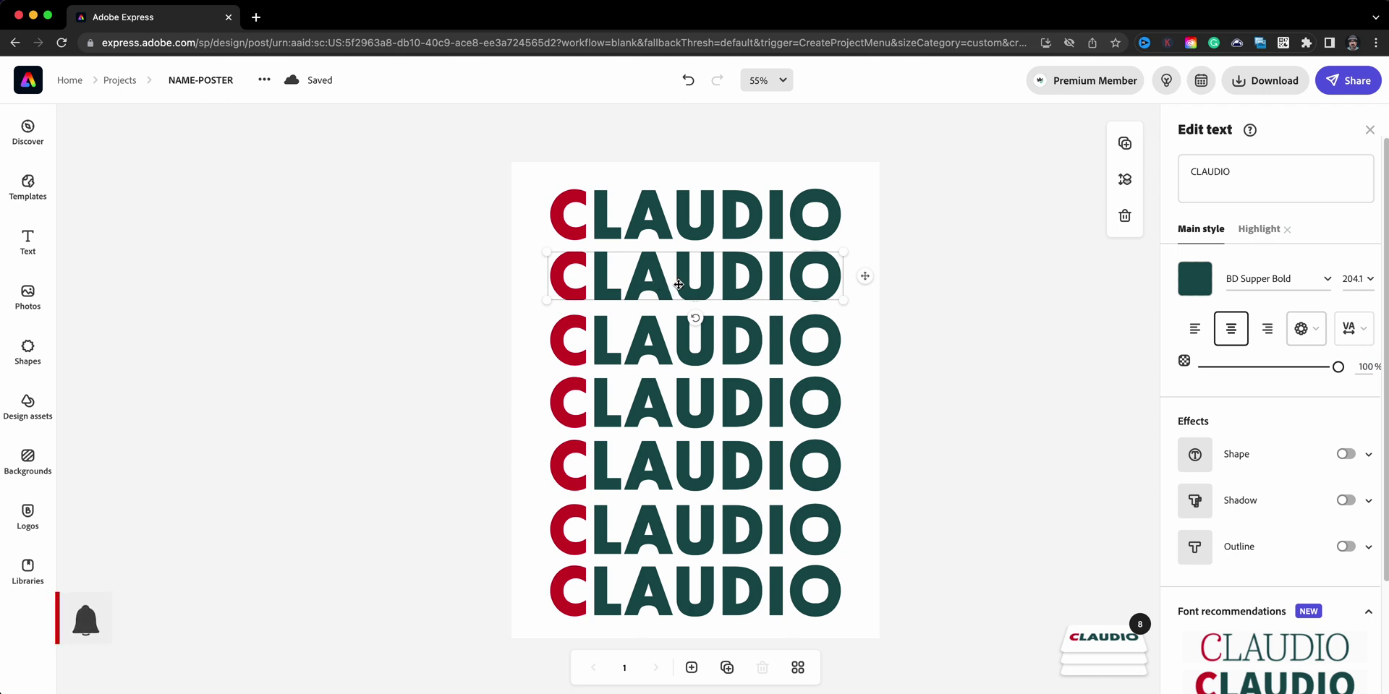
left_click(1248, 231)
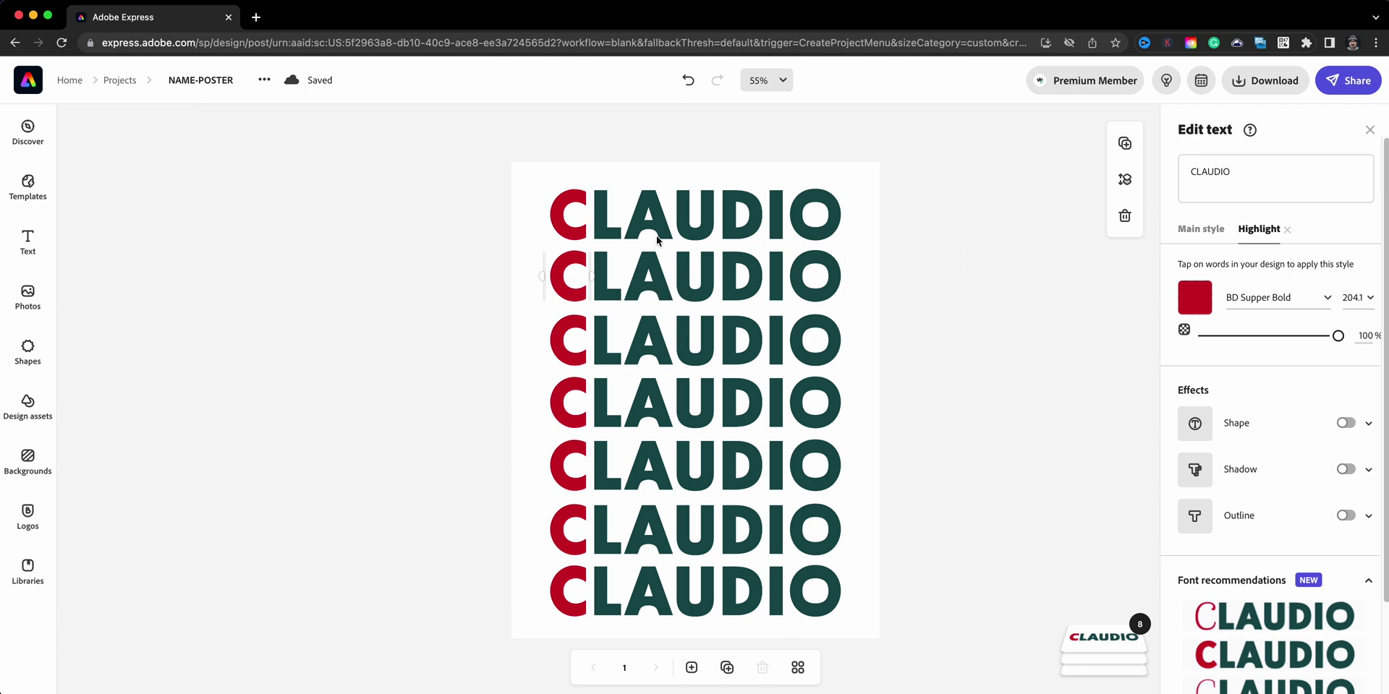
left_click(608, 303)
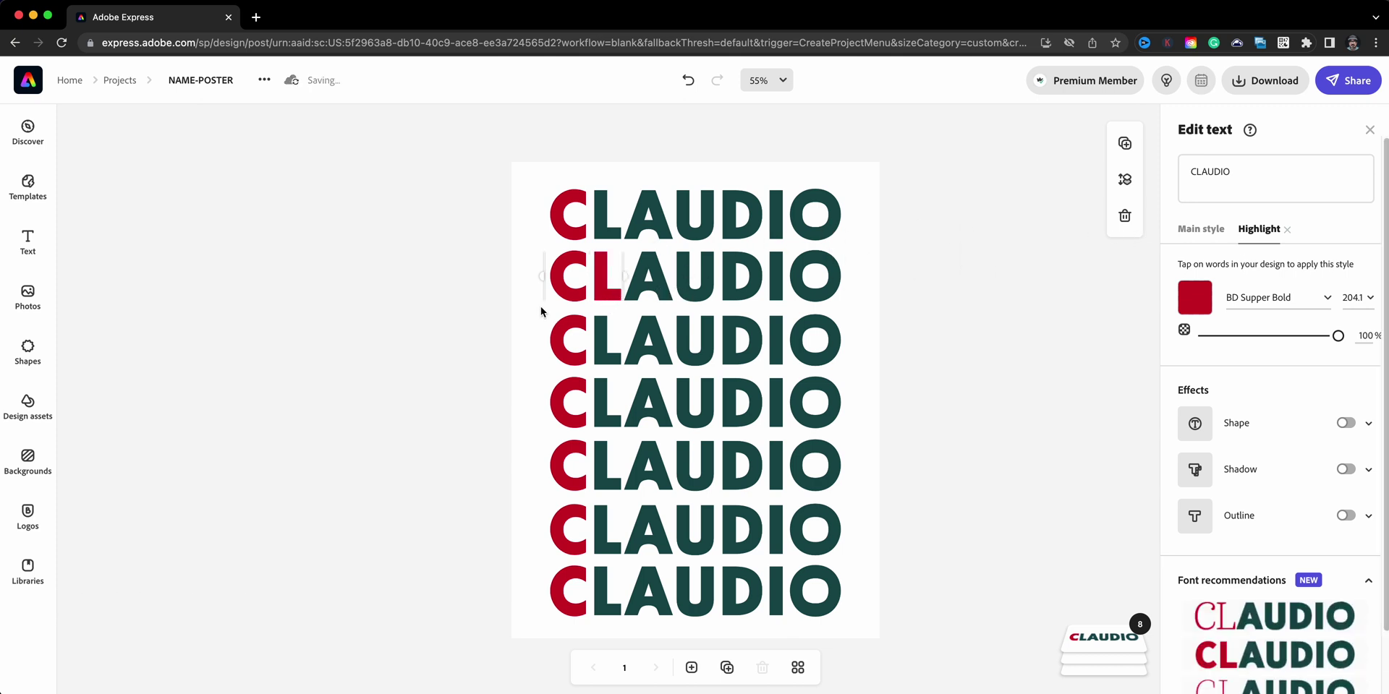
left_click(565, 294)
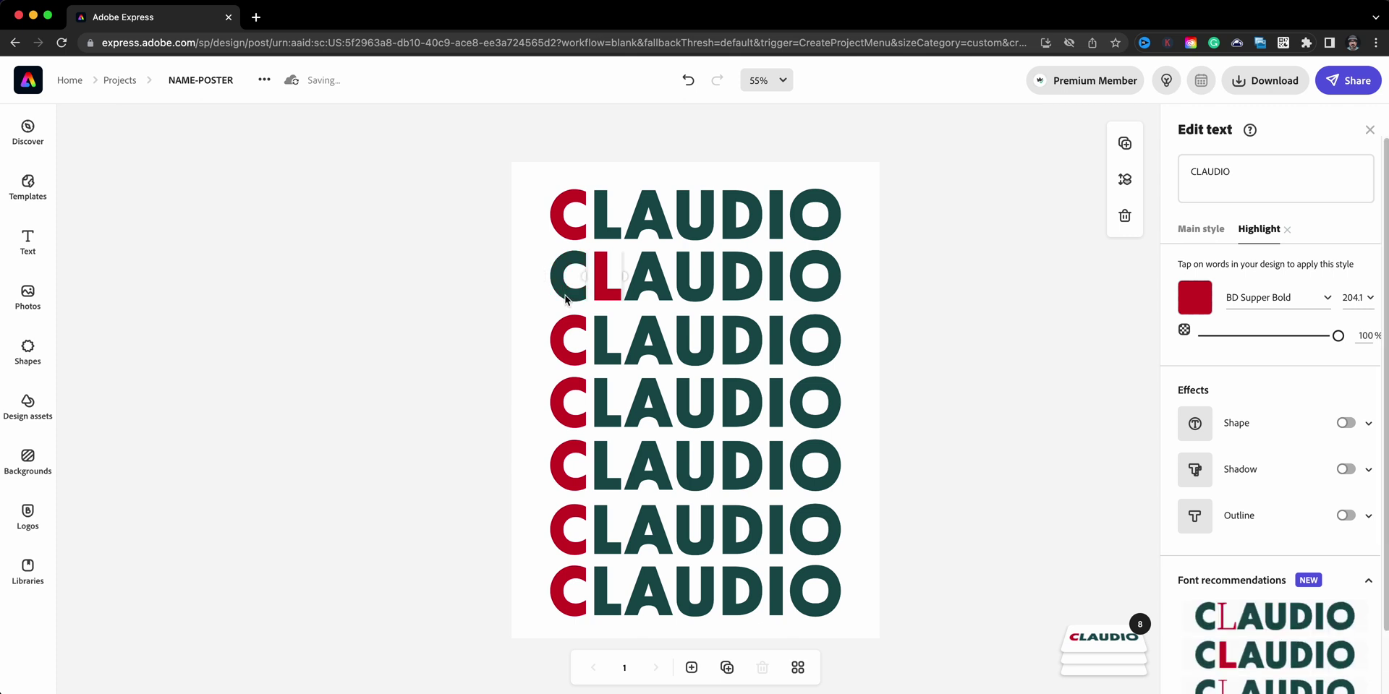
In row three, make the A red and return the C to dark green
left_click(601, 352)
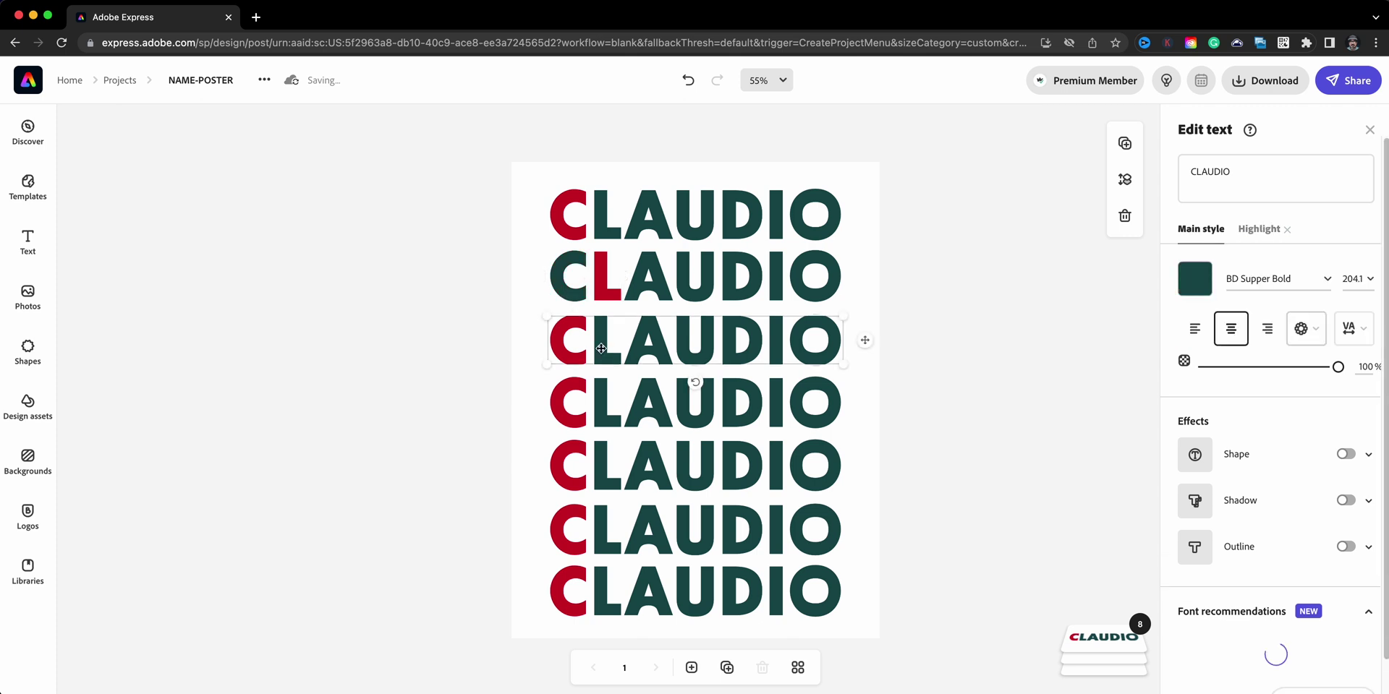
left_click(1258, 230)
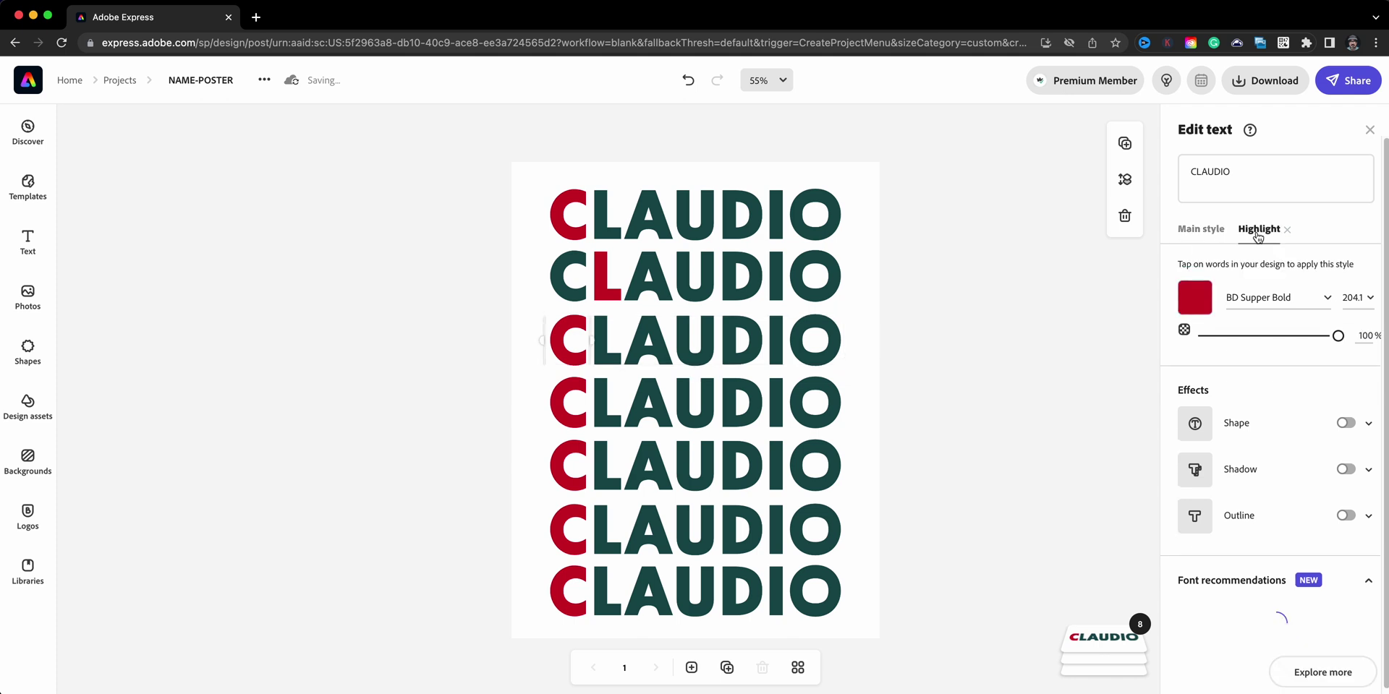
left_click(643, 349)
left_click(568, 342)
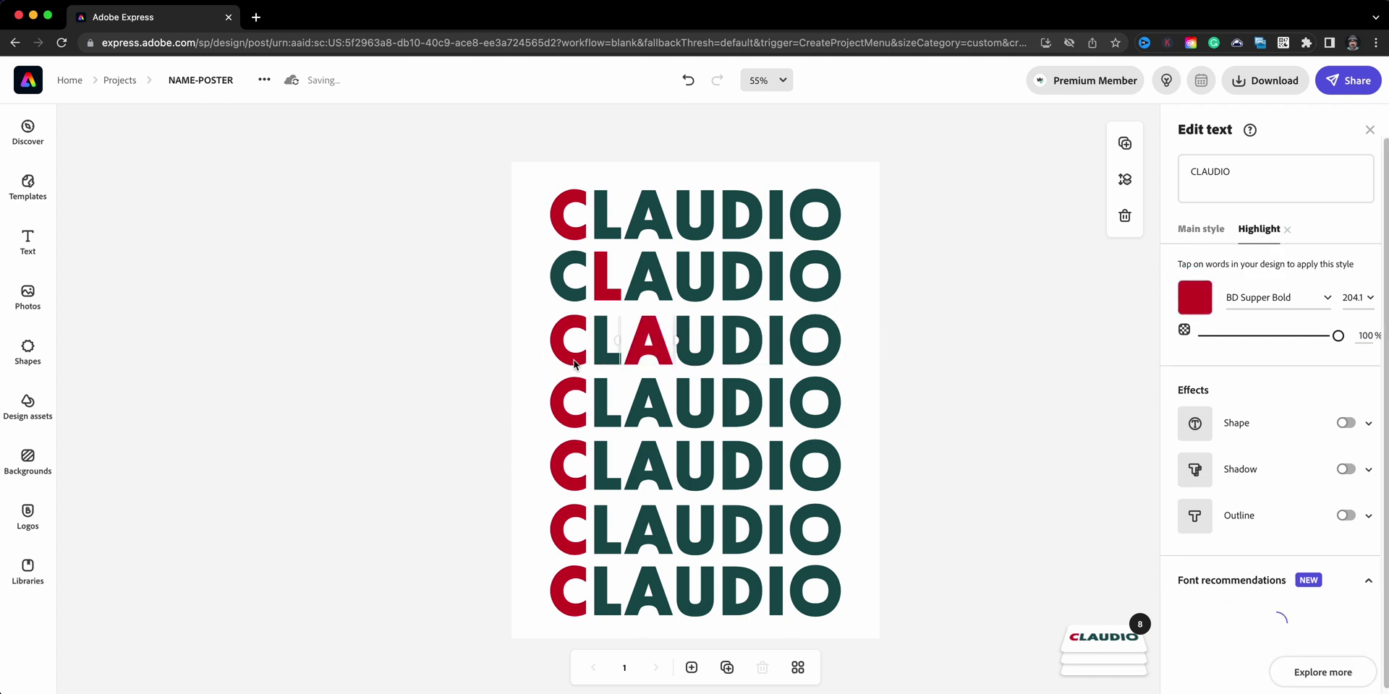
left_click(922, 330)
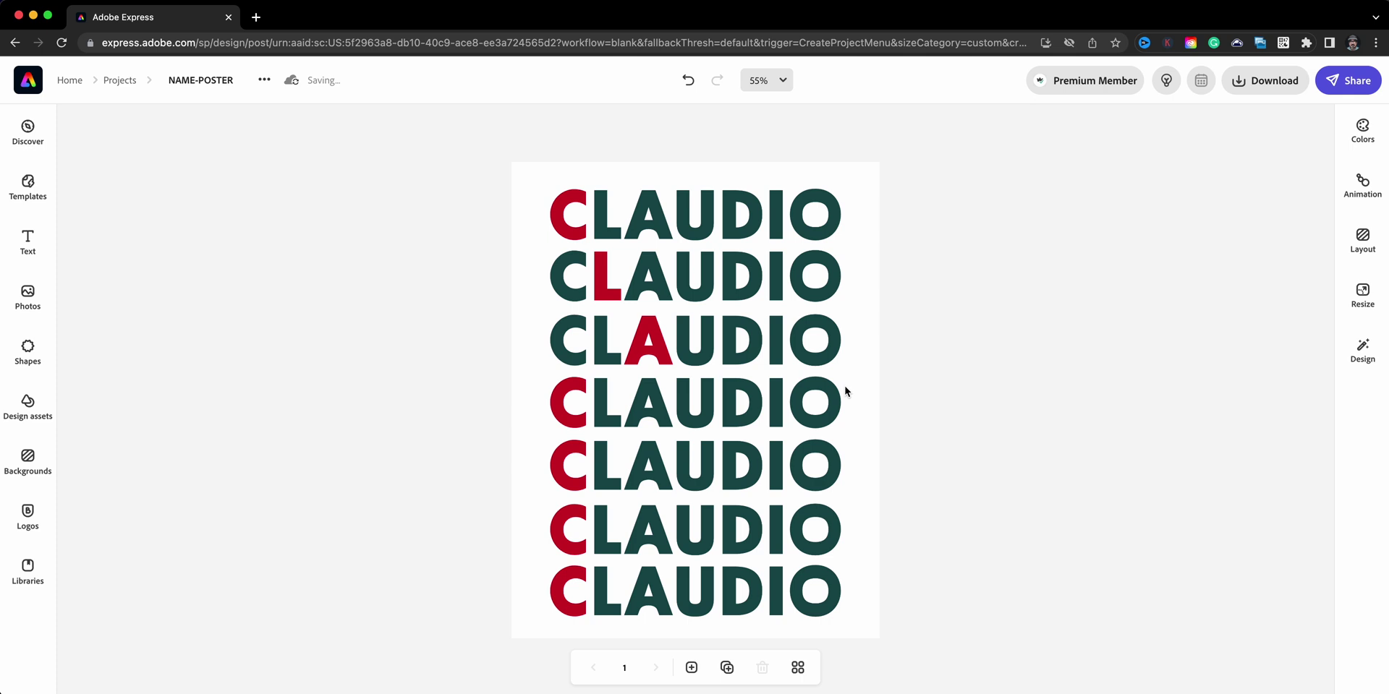
In row four, make the U red and return the C to dark green
left_click(768, 402)
left_click(1251, 230)
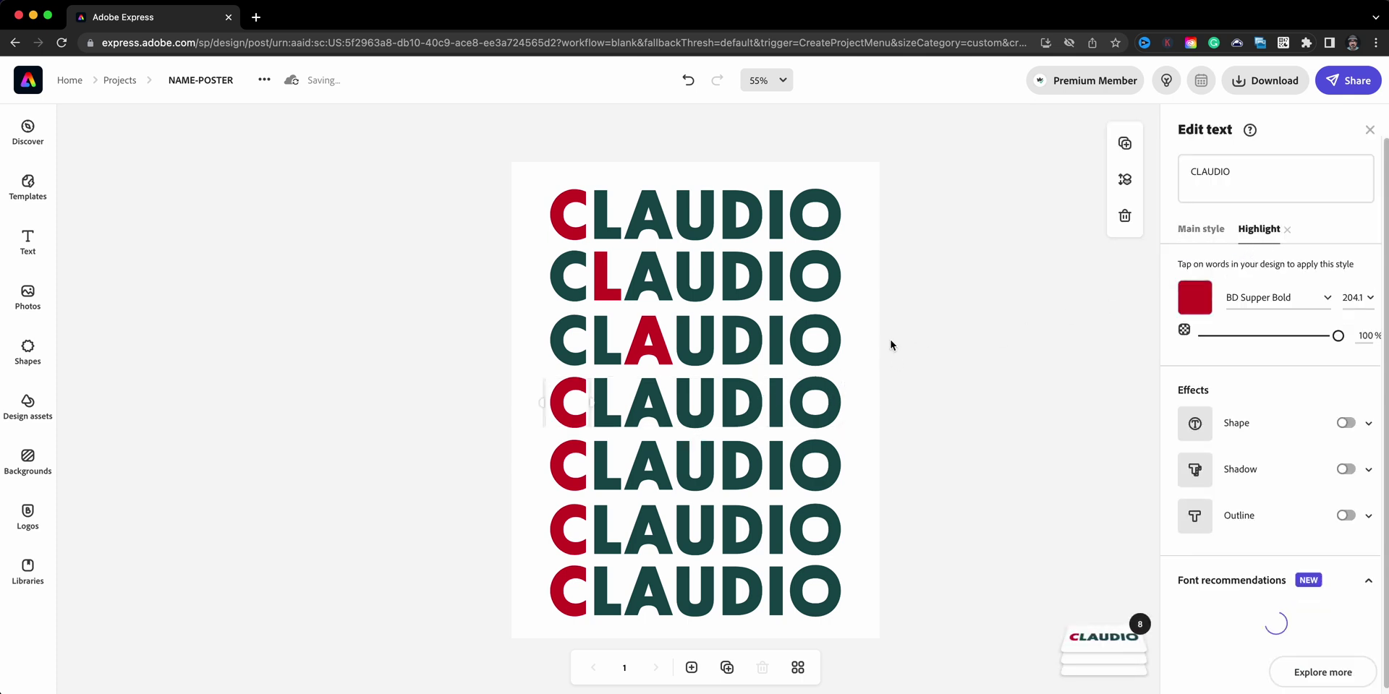
left_click(695, 421)
left_click(586, 425)
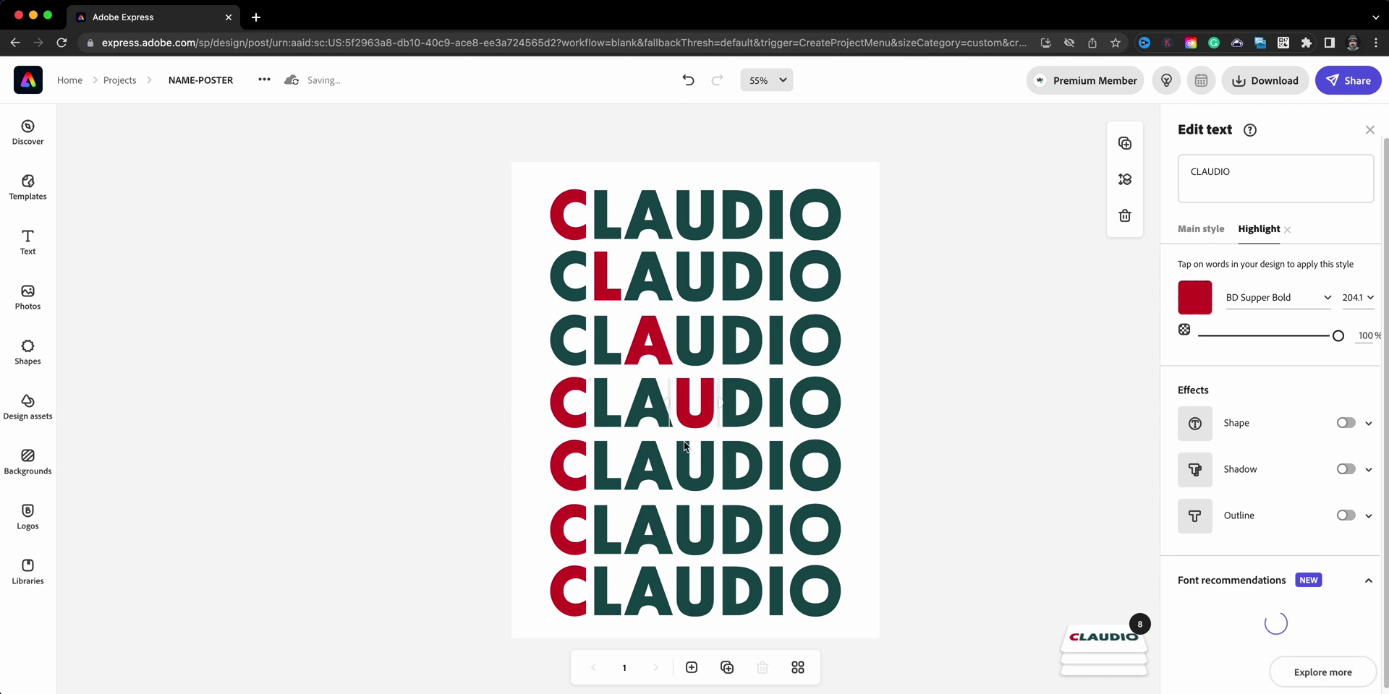
left_click(748, 467)
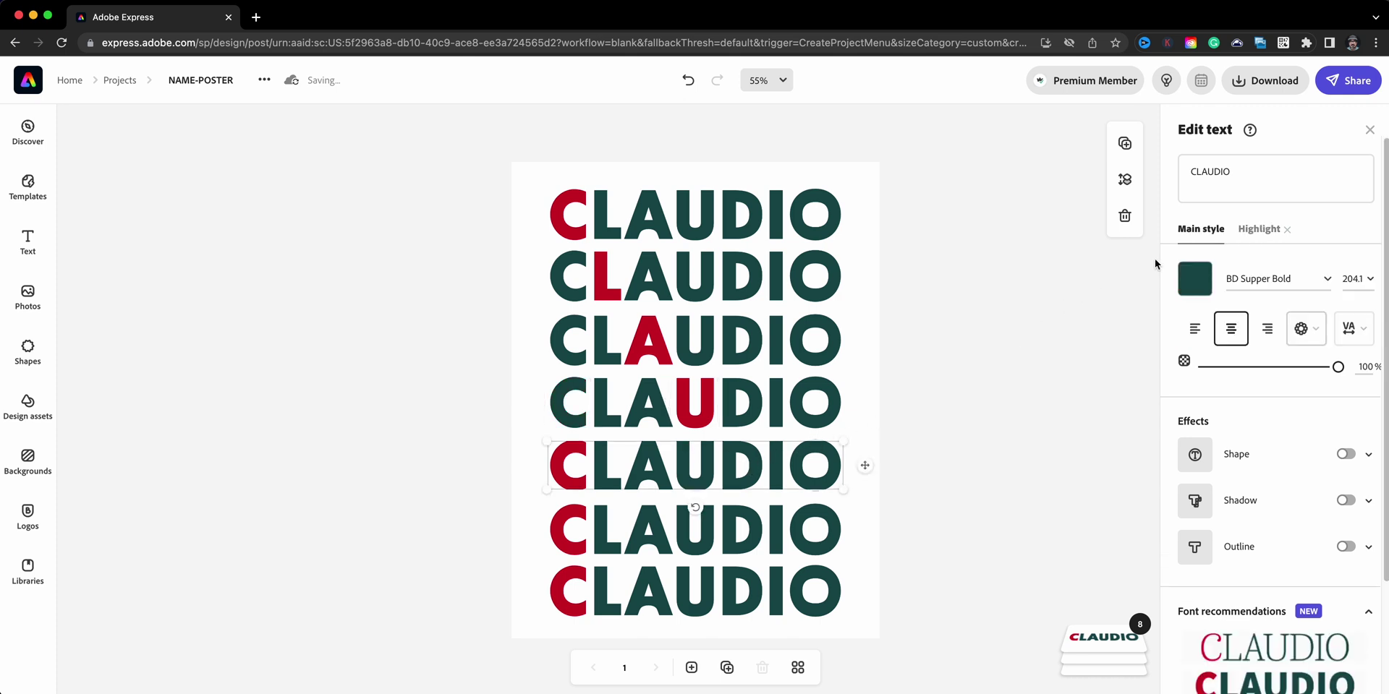